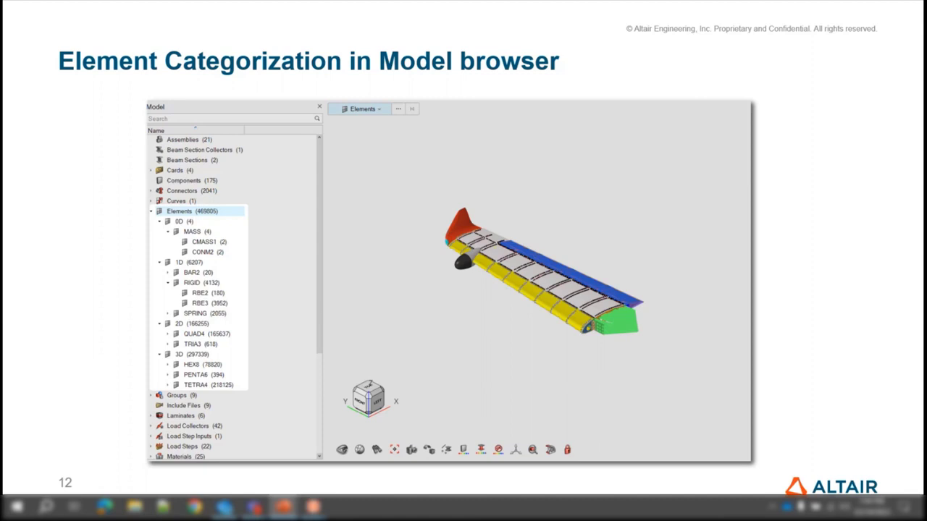
Switch to HyperMesh and expand the Elements folder into its 0D, 1D, 2D, 3D and MASS categories.
{"action": "key", "text": "alt+Tab"}
{"action": "key", "text": "alt+Tab"}
{"action": "key", "text": "alt+Tab"}
{"action": "key", "text": "alt+Tab"}
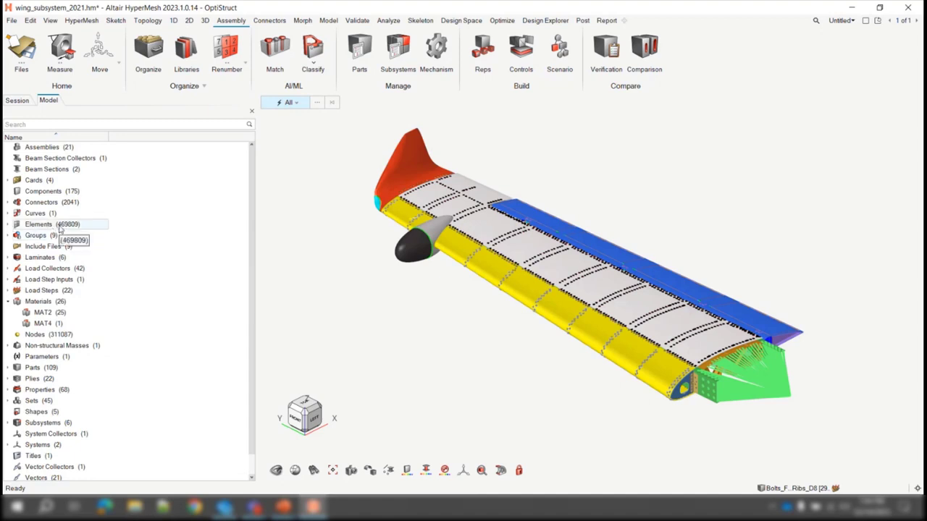
{"action": "left_click", "coordinate": [8, 225]}
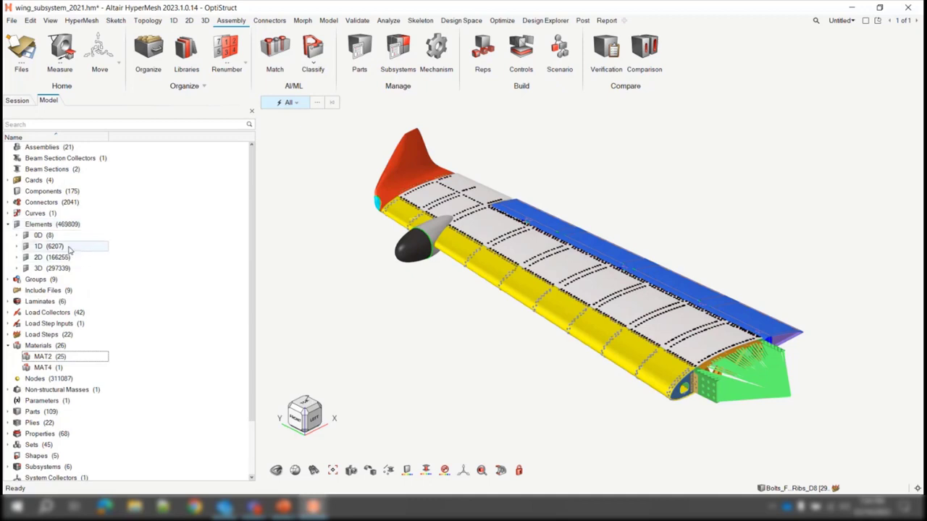
{"action": "left_click", "coordinate": [17, 235]}
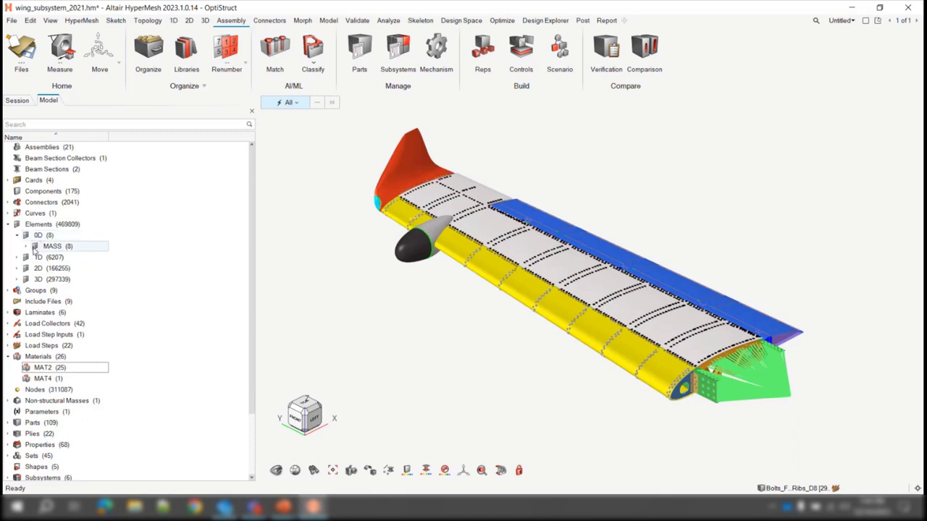
{"action": "left_click", "coordinate": [17, 257]}
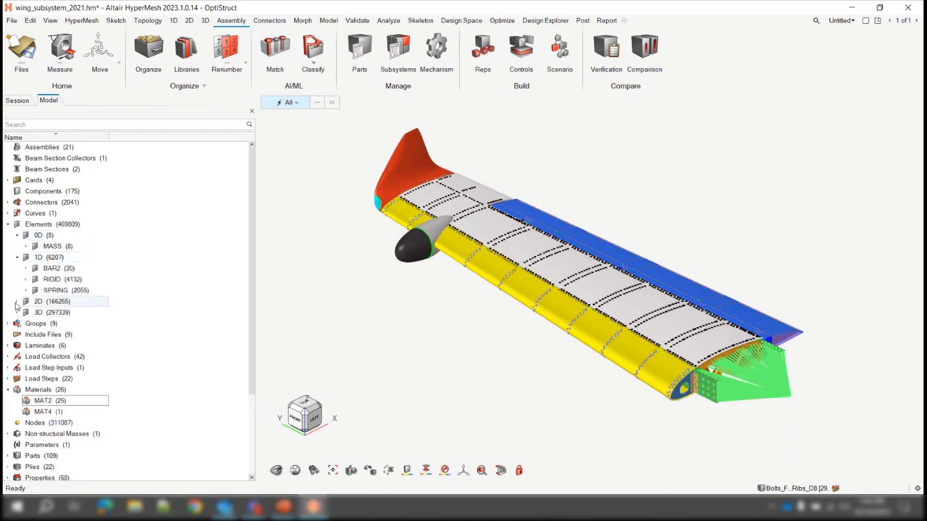
{"action": "left_click", "coordinate": [17, 301]}
{"action": "left_click", "coordinate": [16, 334]}
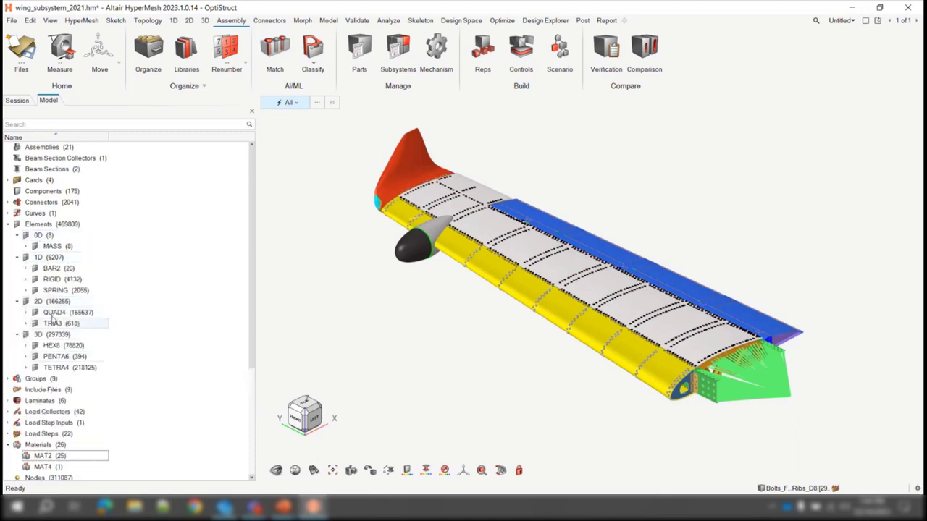
{"action": "left_click", "coordinate": [27, 246]}
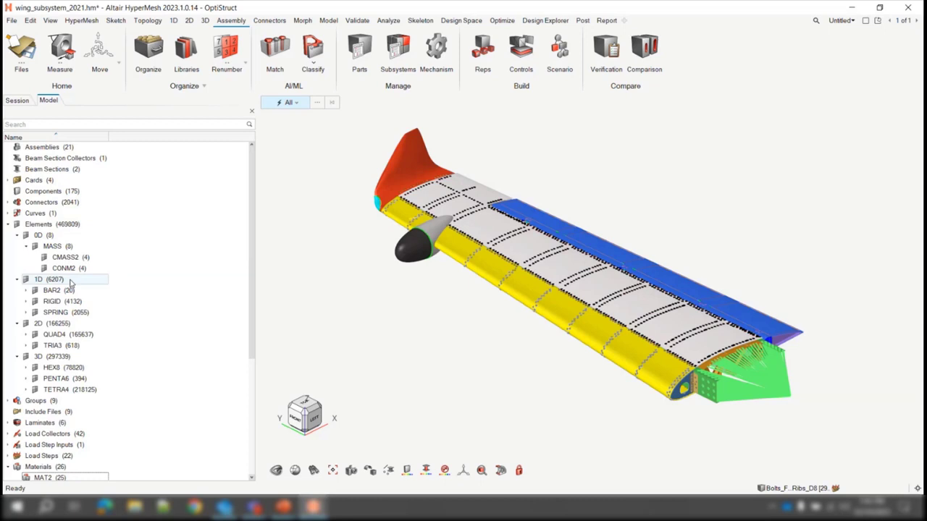
List the 0D elements and the MASS elements in their own entity browsers, returning to the model tree after each.
{"action": "left_click", "coordinate": [56, 244]}
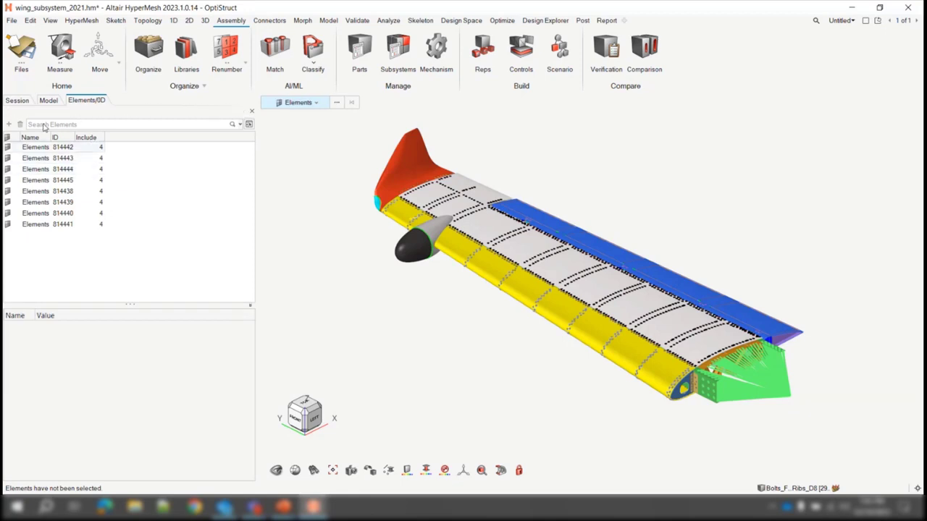
{"action": "left_click", "coordinate": [49, 100]}
{"action": "left_click", "coordinate": [55, 245]}
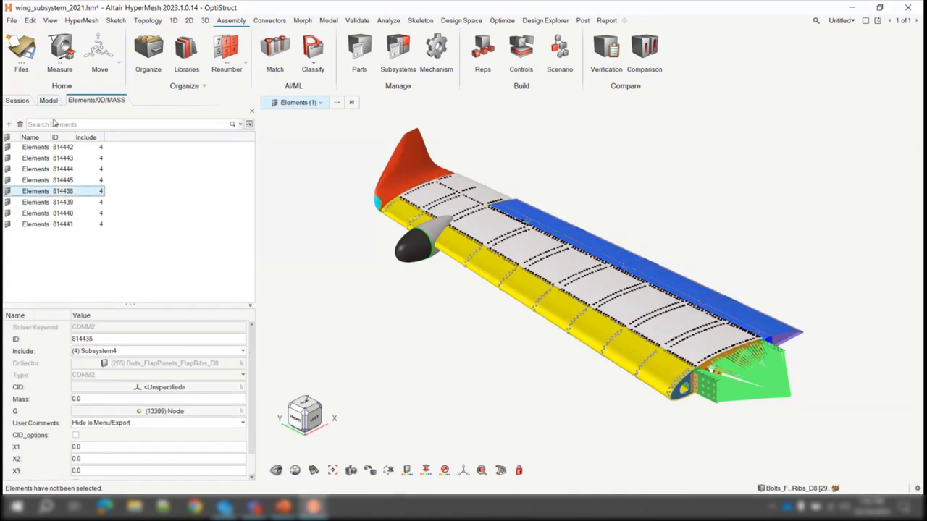
{"action": "left_click", "coordinate": [49, 101]}
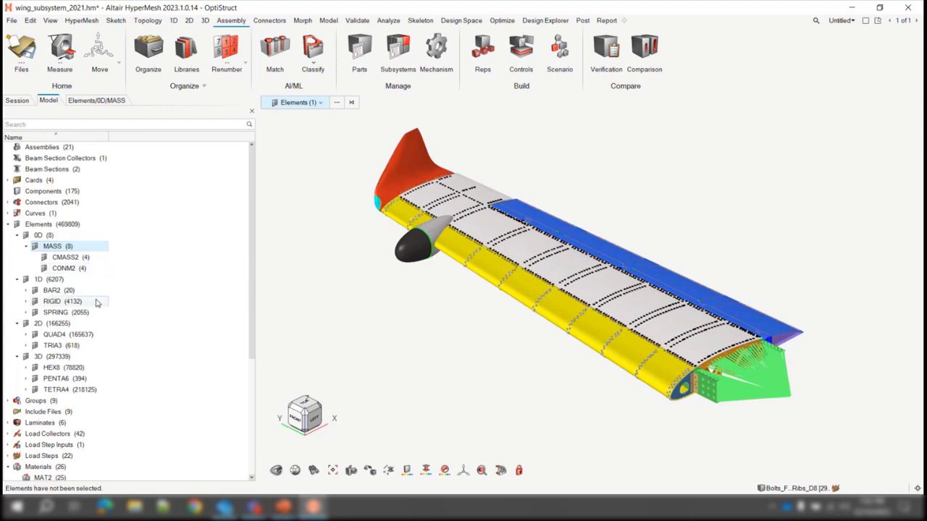
Isolate the 1D elements and restore the display of all elements.
{"action": "right_click", "coordinate": [82, 280]}
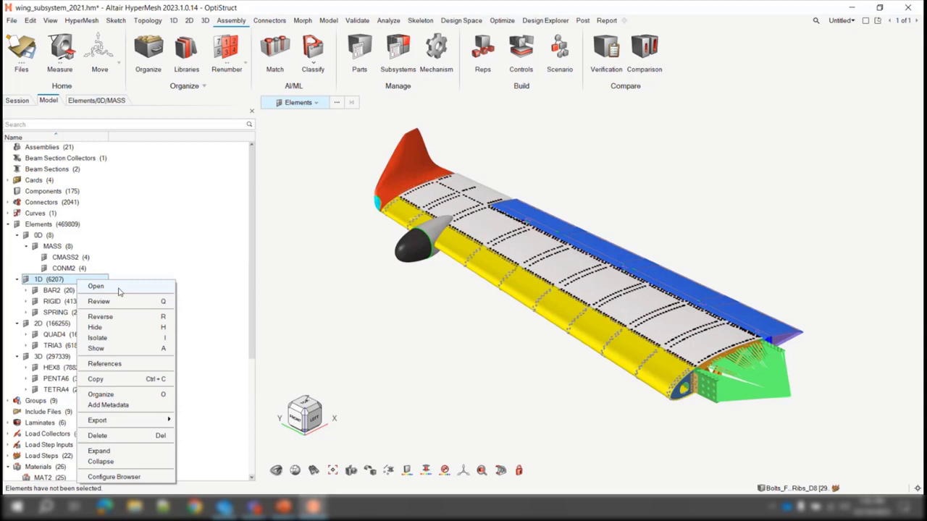
{"action": "key", "text": "Escape"}
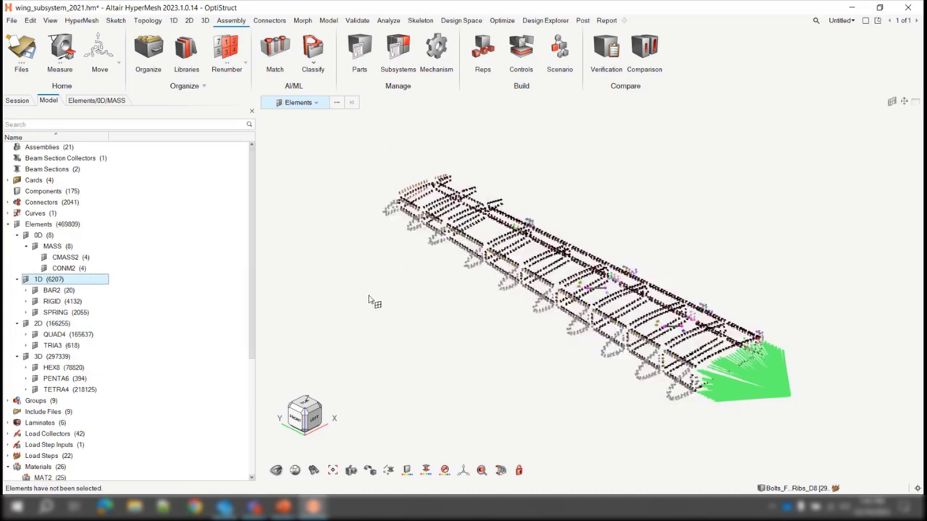
{"action": "key", "text": "a"}
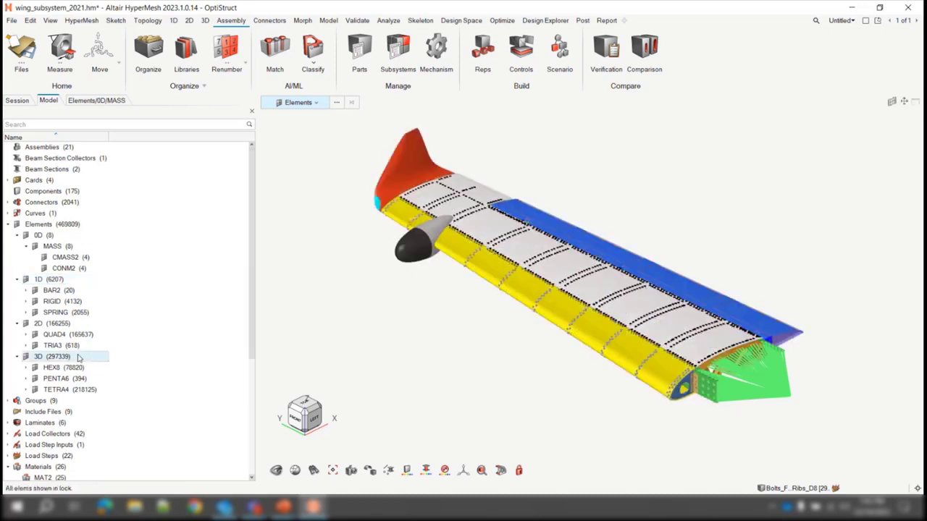
Isolate the 3D elements and review the QUAD4 elements in the 2D category.
{"action": "right_click", "coordinate": [79, 358]}
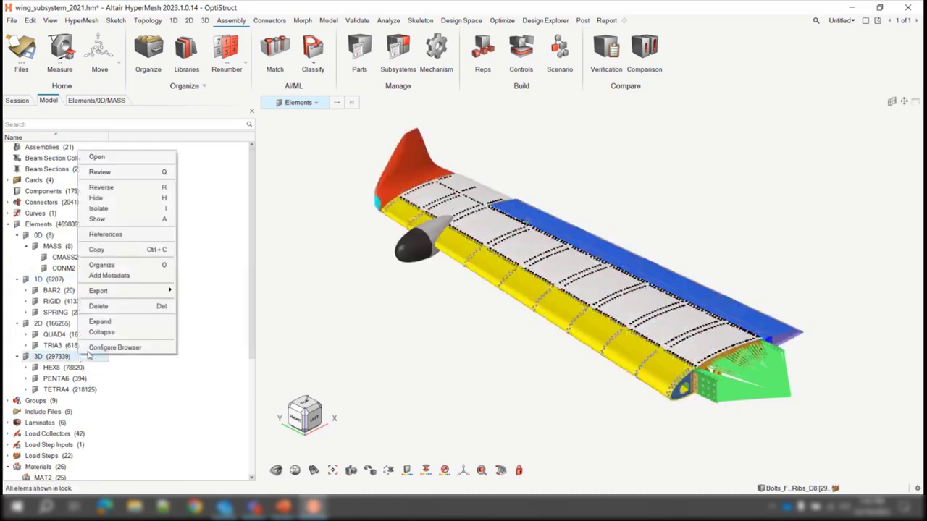
{"action": "left_click", "coordinate": [120, 210]}
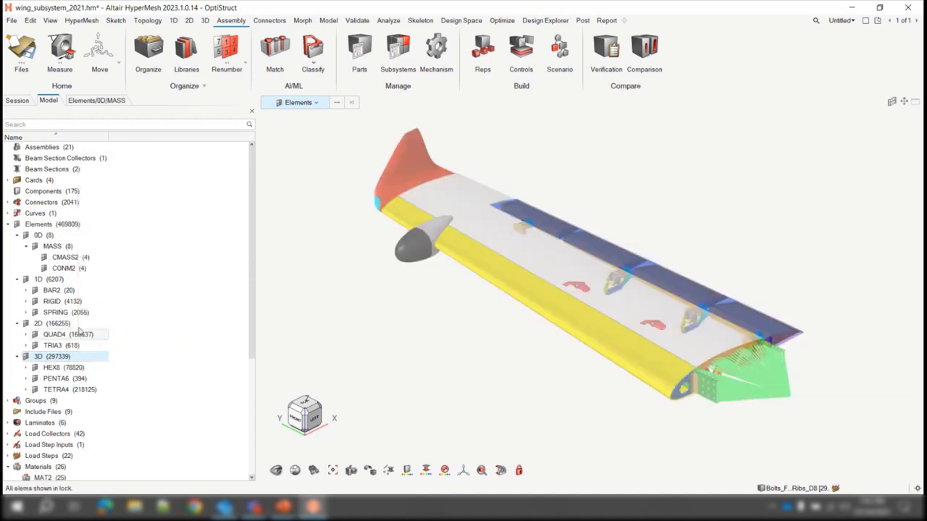
{"action": "left_click", "coordinate": [80, 335]}
{"action": "right_click", "coordinate": [80, 335]}
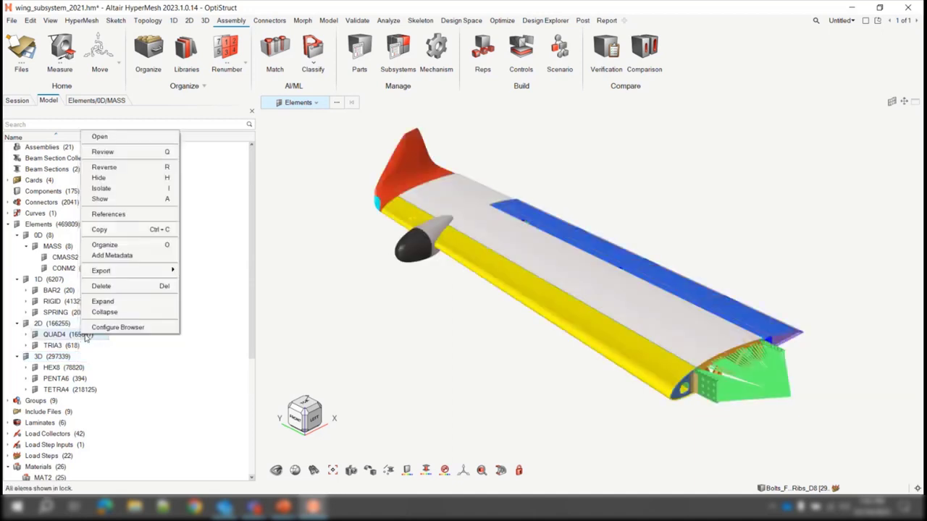
{"action": "left_click", "coordinate": [123, 152]}
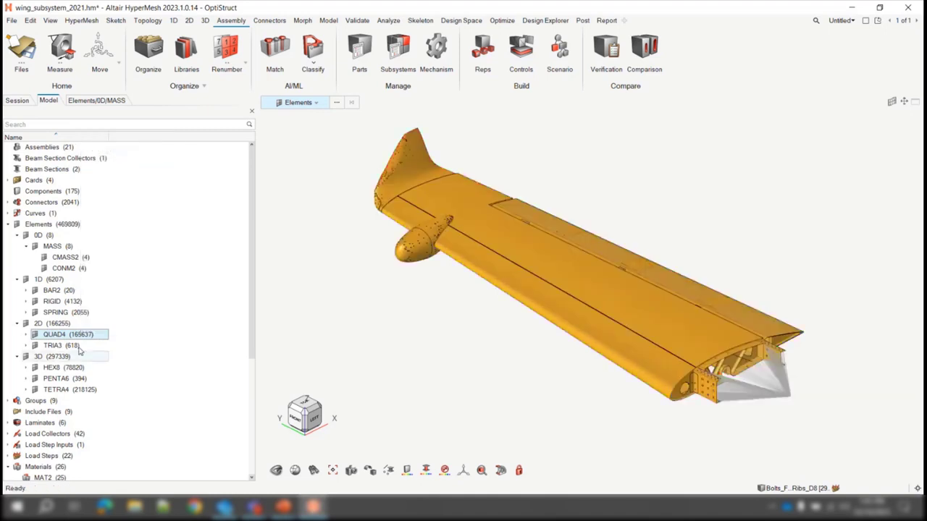
Review where the TRIA3 elements lie around the wing tip and pod, and end the review.
{"action": "left_click", "coordinate": [78, 346]}
{"action": "scroll", "coordinate": [418, 277], "scroll_direction": "up", "scroll_amount": 5}
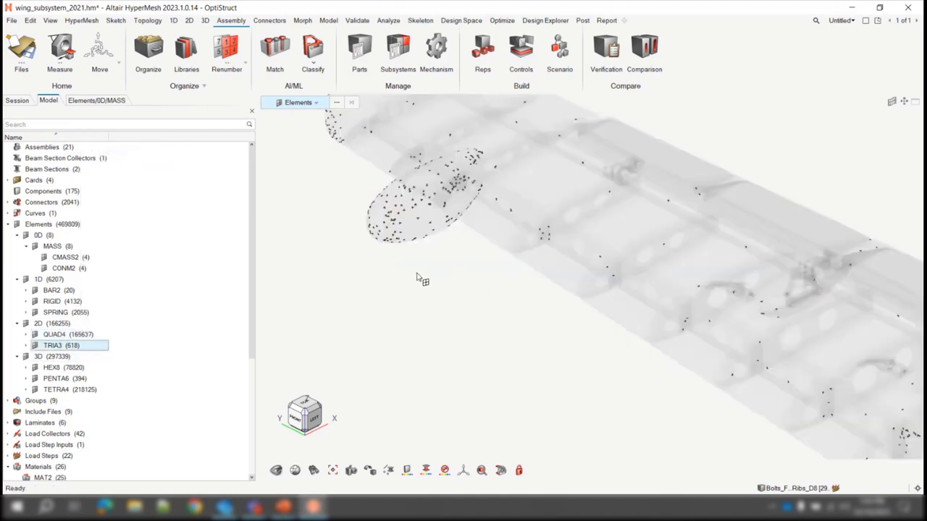
{"action": "scroll", "coordinate": [418, 280], "scroll_direction": "down", "scroll_amount": 5}
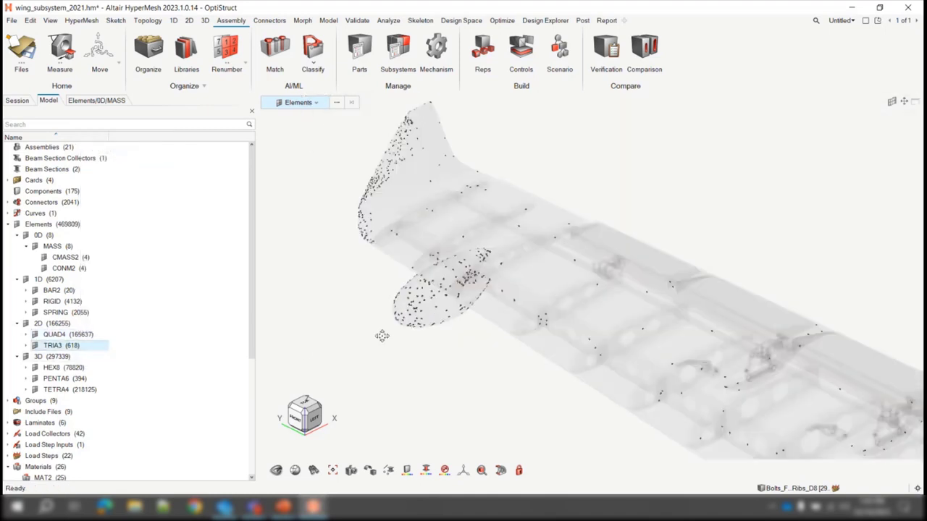
{"action": "middle_click_drag", "start_coordinate": [383, 335], "coordinate": [422, 325]}
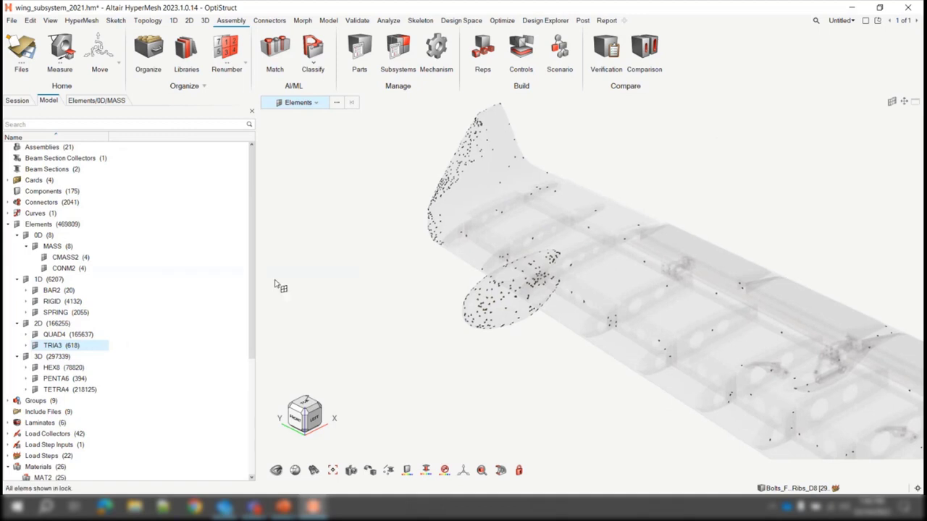
{"action": "left_click", "coordinate": [275, 284]}
Filter the model tree by the search term 2D and clear the filter.
{"action": "left_click", "coordinate": [121, 125]}
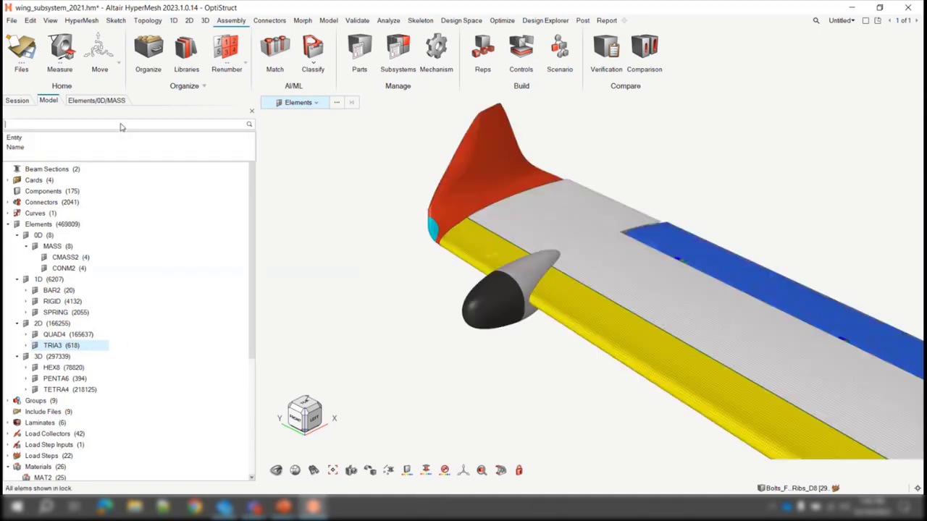
{"action": "type", "text": "2S"}
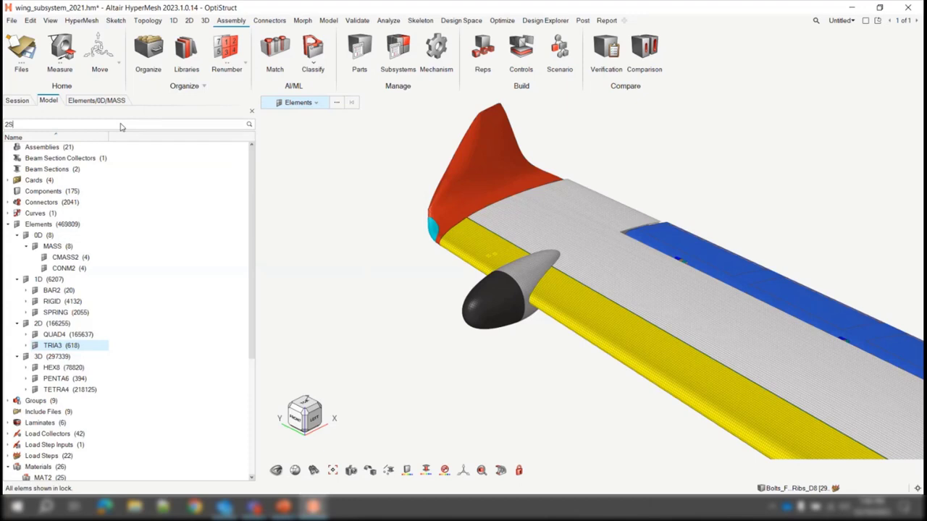
{"action": "key", "text": "BackSpace"}
{"action": "type", "text": "D"}
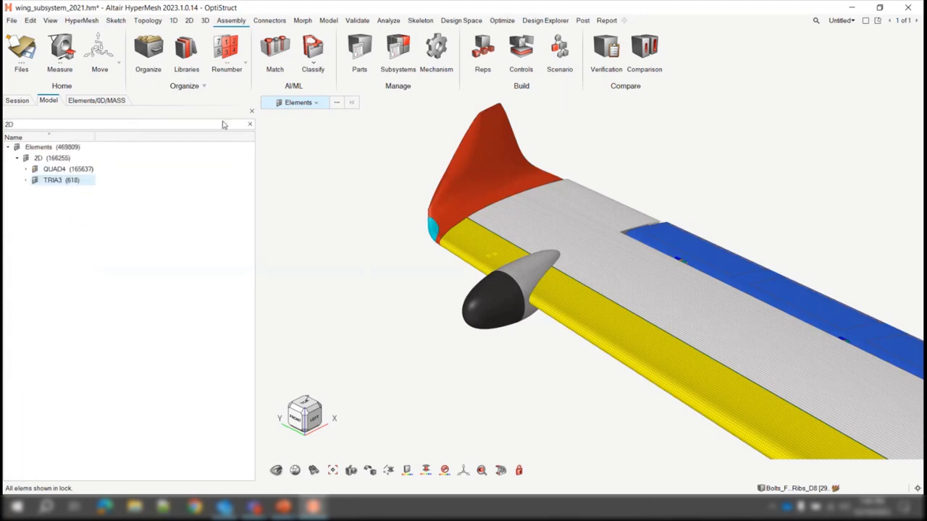
{"action": "left_click", "coordinate": [250, 125]}
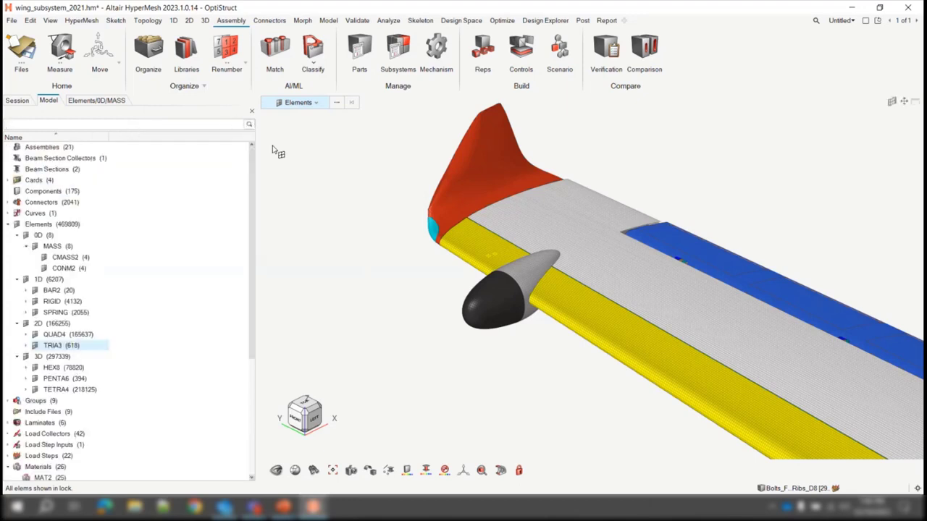
Search the model tree for HEXA and clear the search text.
{"action": "left_click", "coordinate": [109, 125]}
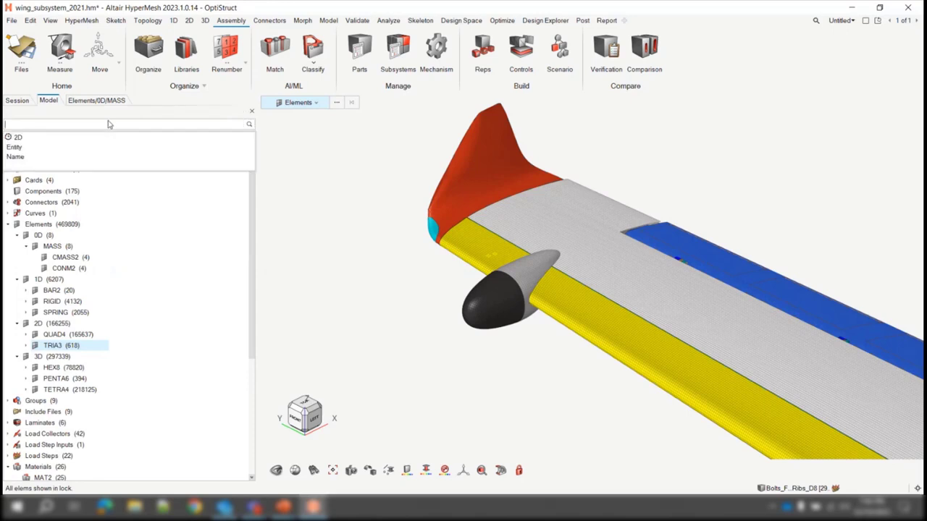
{"action": "type", "text": "HEXA"}
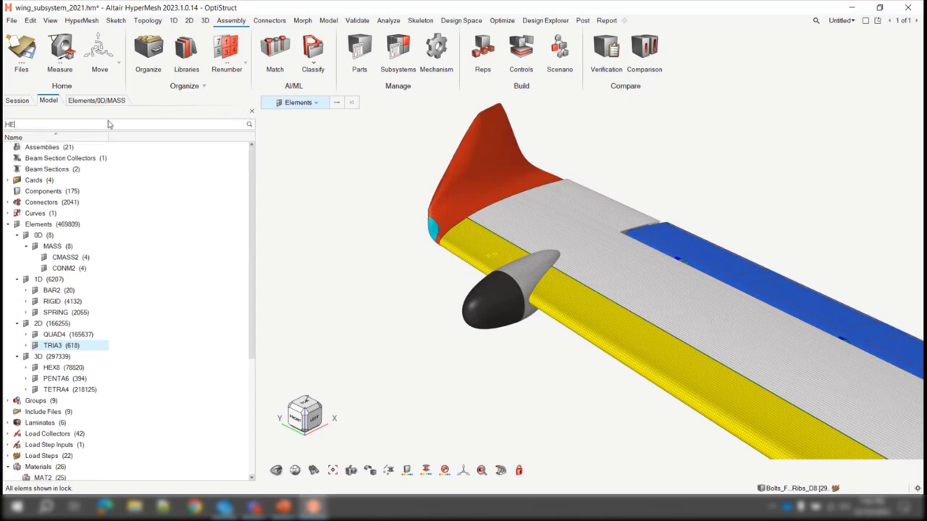
{"action": "key", "text": "BackSpace"}
{"action": "key", "text": "BackSpace"}
{"action": "key", "text": "BackSpace"}
{"action": "key", "text": "BackSpace"}
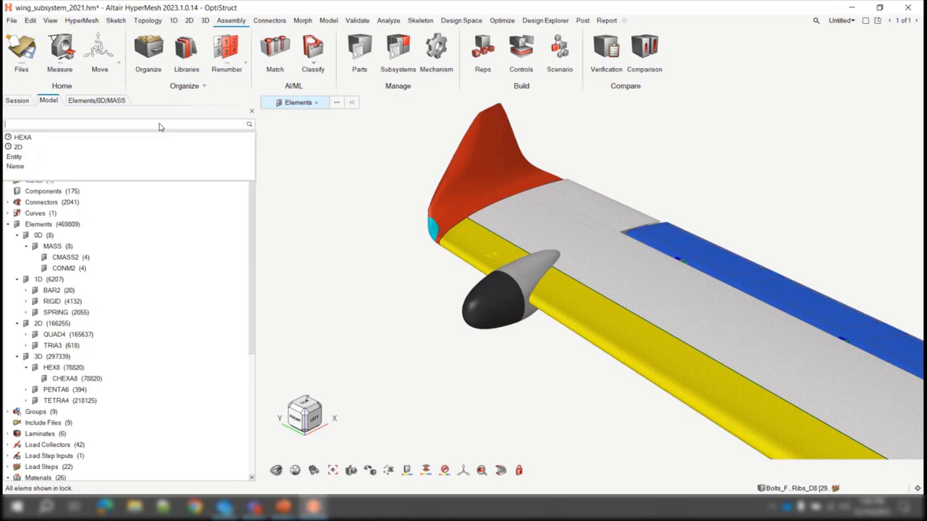
Filter the model tree by RIGID and clear the filter.
{"action": "type", "text": "RIG"}
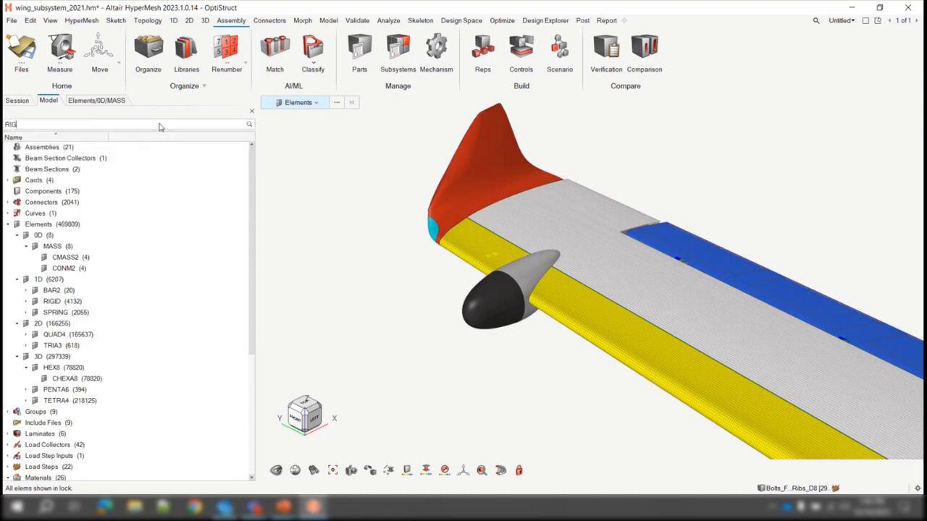
{"action": "type", "text": "ID"}
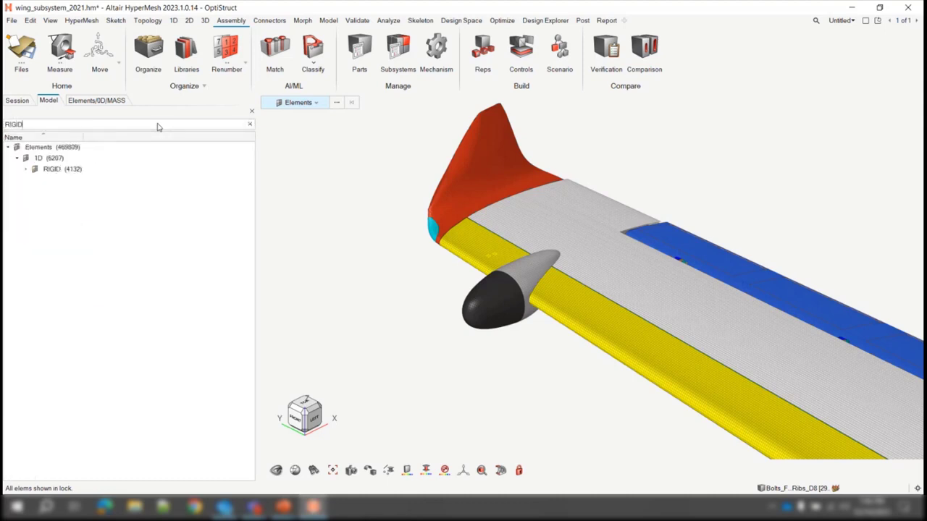
{"action": "left_click", "coordinate": [249, 125]}
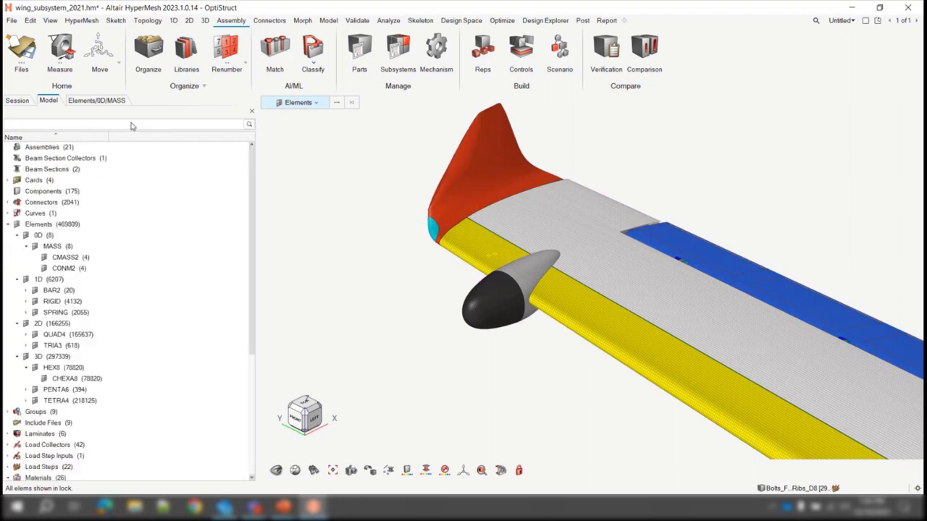
Turn off "Show keyword level under elements folder" in the HyperMesh Browsers preferences.
{"action": "left_click", "coordinate": [11, 20]}
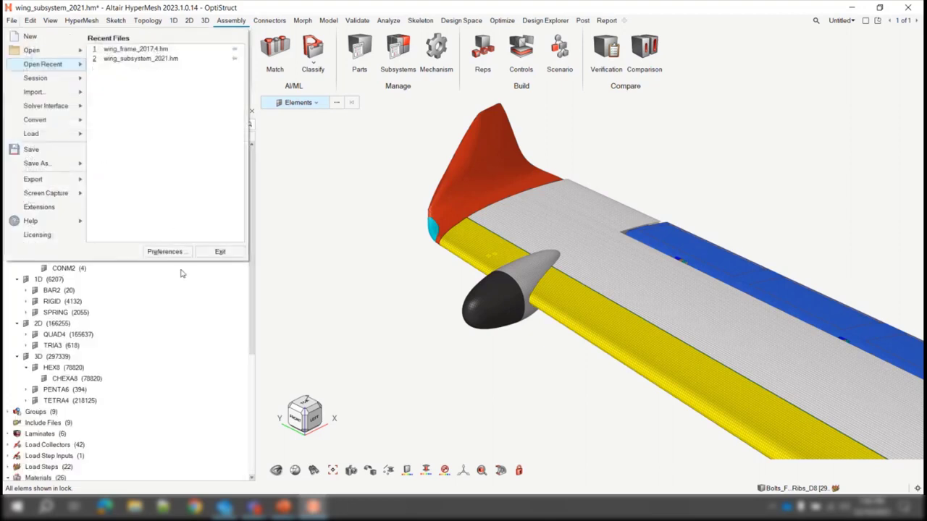
{"action": "left_click", "coordinate": [170, 251]}
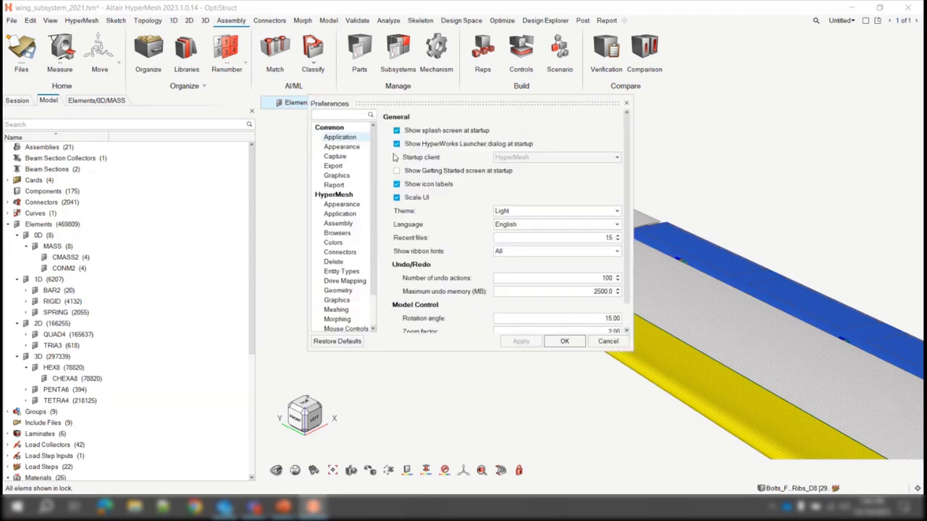
{"action": "left_click_drag", "start_coordinate": [405, 103], "coordinate": [380, 106]}
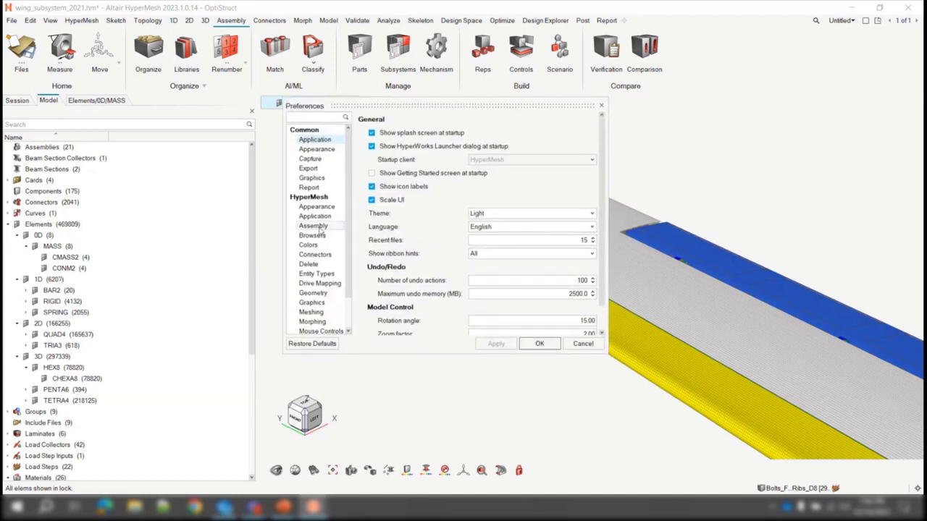
{"action": "left_click", "coordinate": [319, 237]}
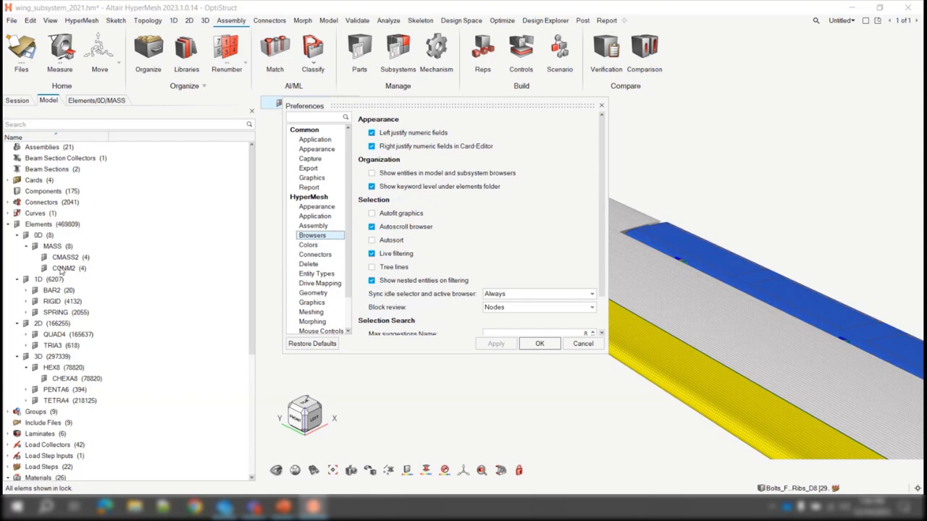
{"action": "left_click", "coordinate": [372, 187]}
{"action": "left_click", "coordinate": [534, 344]}
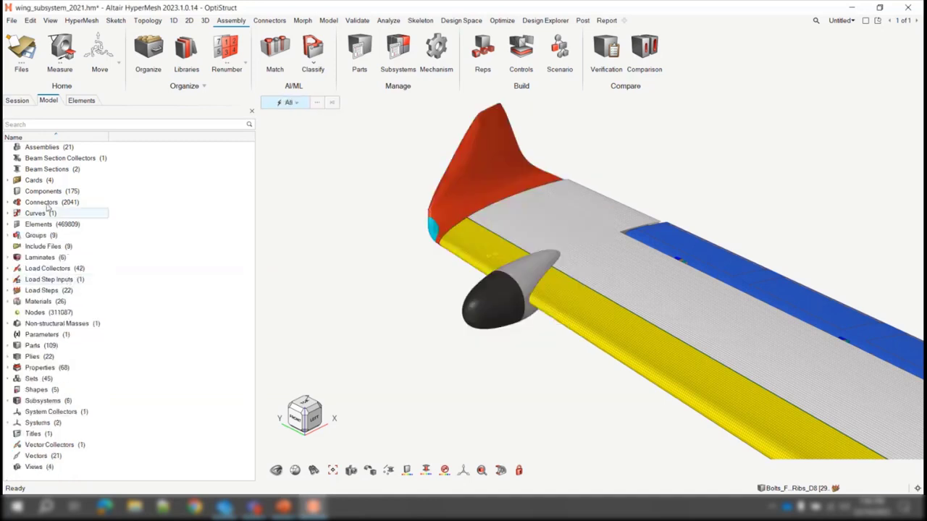
Expand the Elements folder of the model tree together with its 0D and 1D categories.
{"action": "left_click", "coordinate": [9, 224]}
{"action": "left_click", "coordinate": [17, 235]}
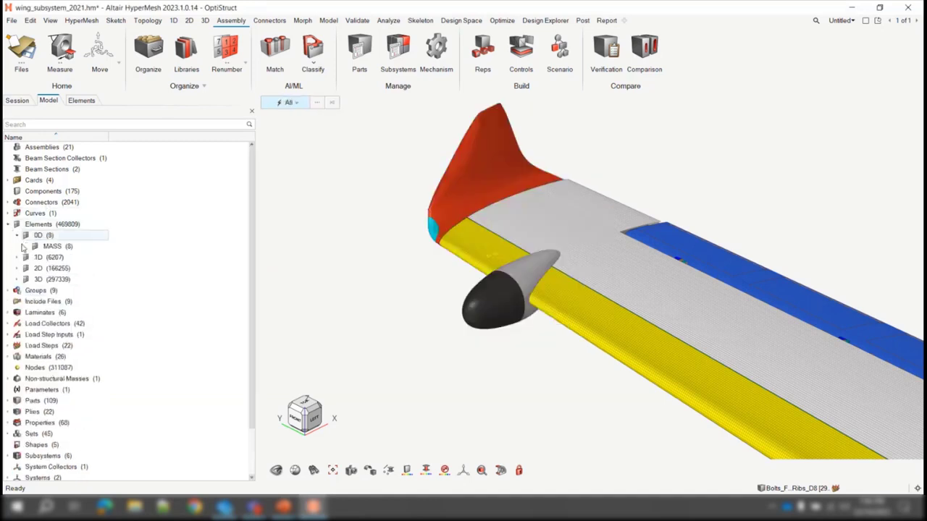
{"action": "left_click", "coordinate": [17, 257]}
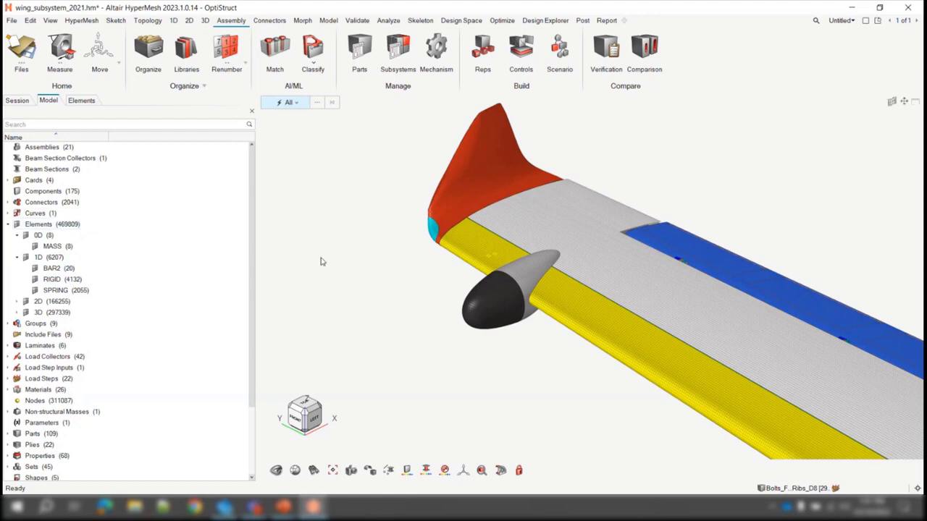
Open the Subsystem browser, examine the element categories of the Flap subsystem including 0D, and return to the model browser.
{"action": "left_click", "coordinate": [401, 48]}
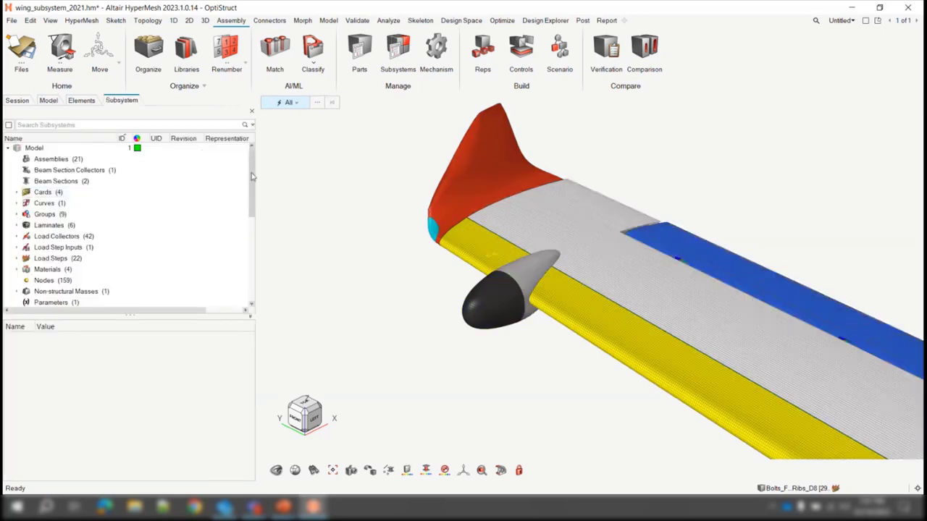
{"action": "left_click_drag", "start_coordinate": [254, 177], "coordinate": [252, 199]}
{"action": "scroll", "coordinate": [108, 232], "scroll_direction": "down", "scroll_amount": 5}
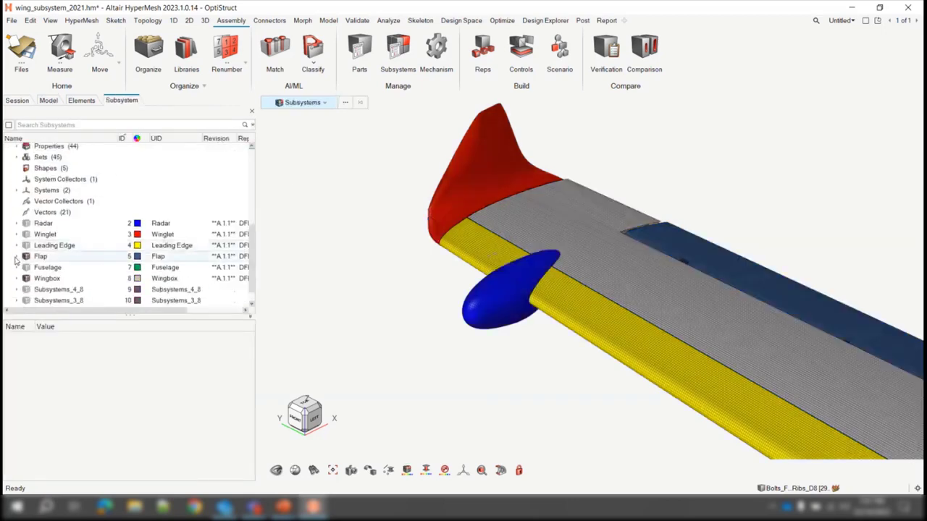
{"action": "left_click", "coordinate": [17, 257]}
{"action": "scroll", "coordinate": [29, 261], "scroll_direction": "down", "scroll_amount": 2}
{"action": "left_click", "coordinate": [26, 247]}
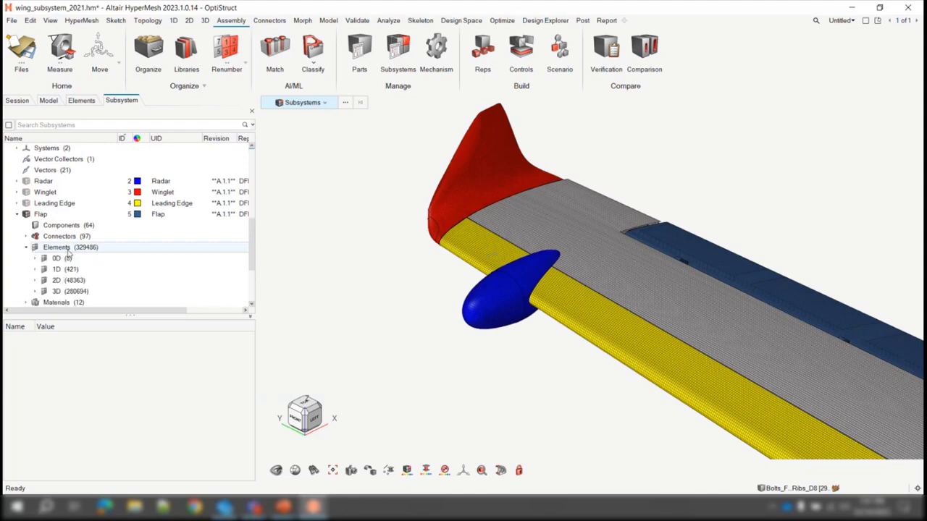
{"action": "scroll", "coordinate": [145, 246], "scroll_direction": "down", "scroll_amount": 2}
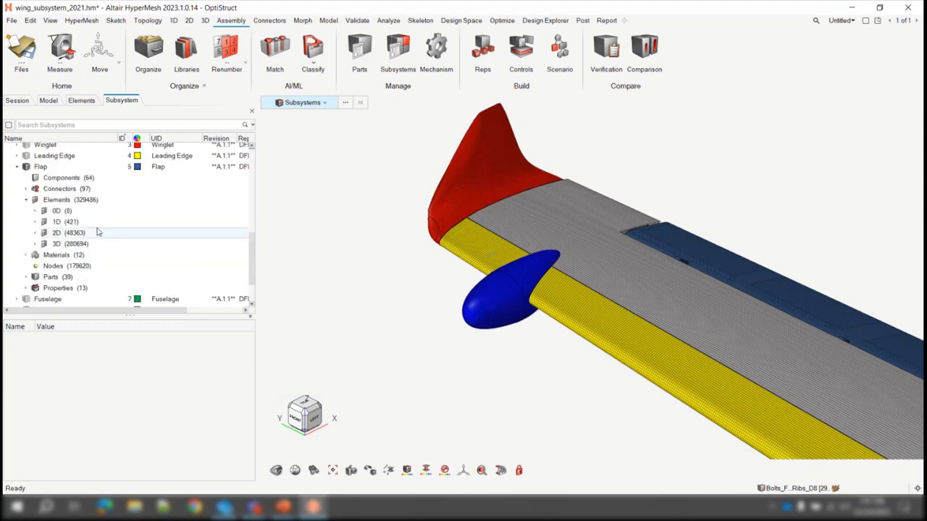
{"action": "left_click", "coordinate": [35, 210]}
{"action": "left_click", "coordinate": [48, 100]}
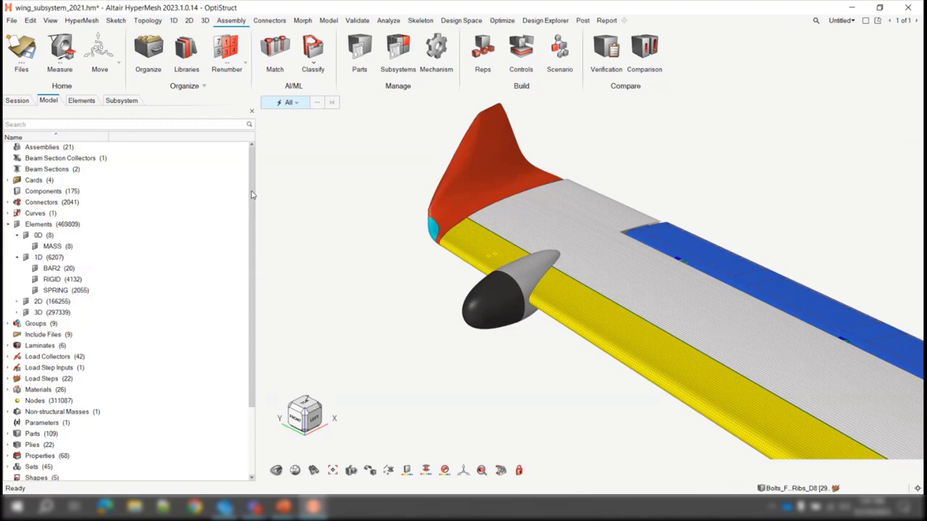
Switch to the presentation and advance to the slide on changing the card image in the Card Editor.
{"action": "key", "text": "alt+Tab"}
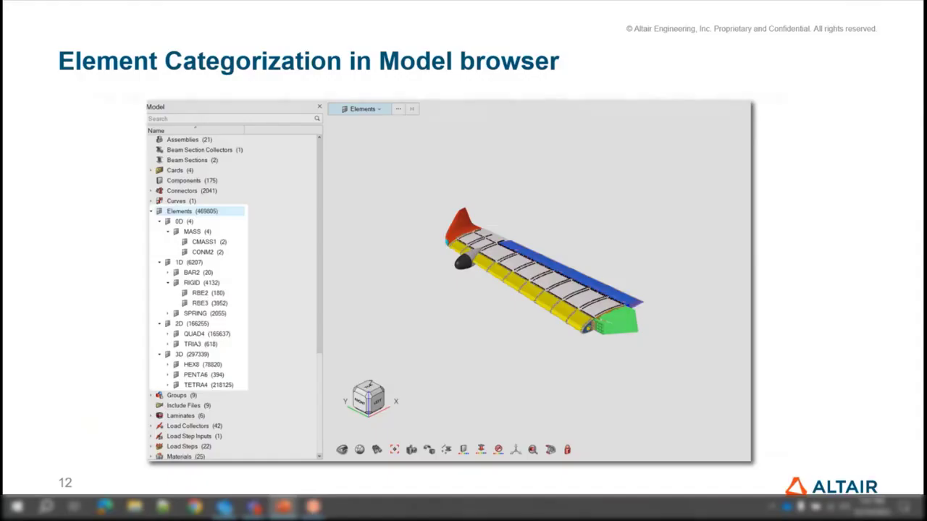
{"action": "key", "text": "Right"}
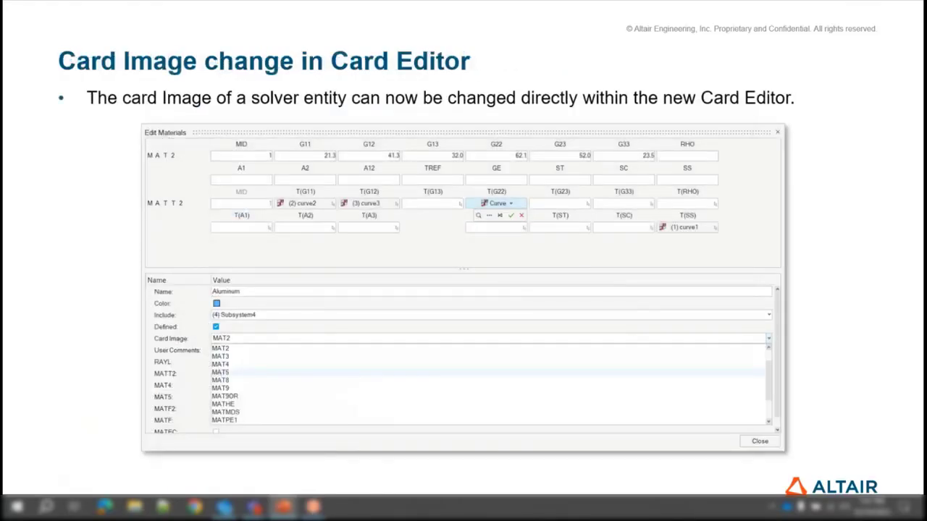
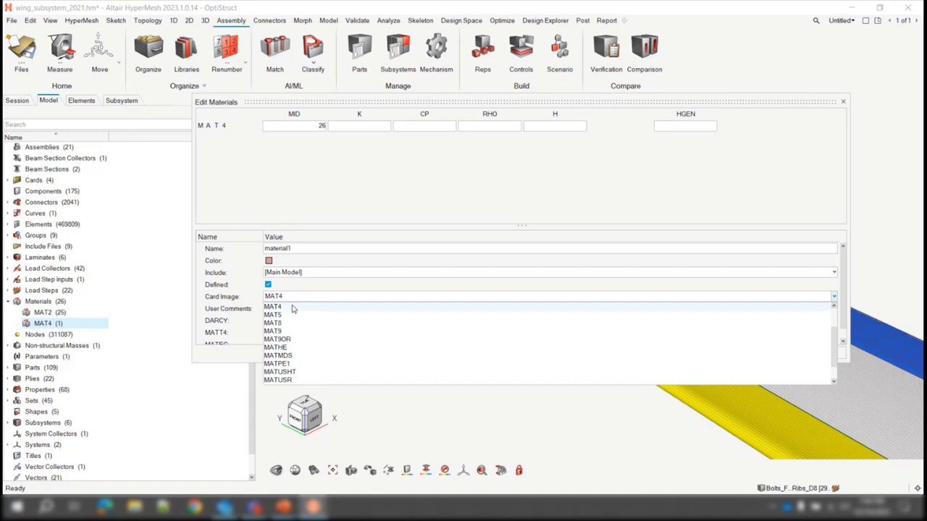
Choose MAT4 as the card image of material1 and enable its MATT4 option in the card editor.
{"action": "left_click", "coordinate": [292, 308]}
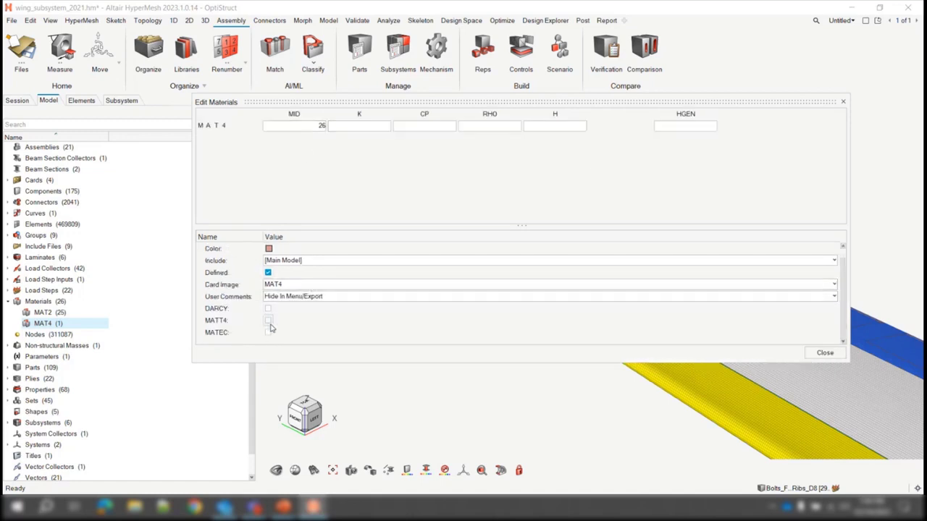
{"action": "left_click", "coordinate": [268, 333]}
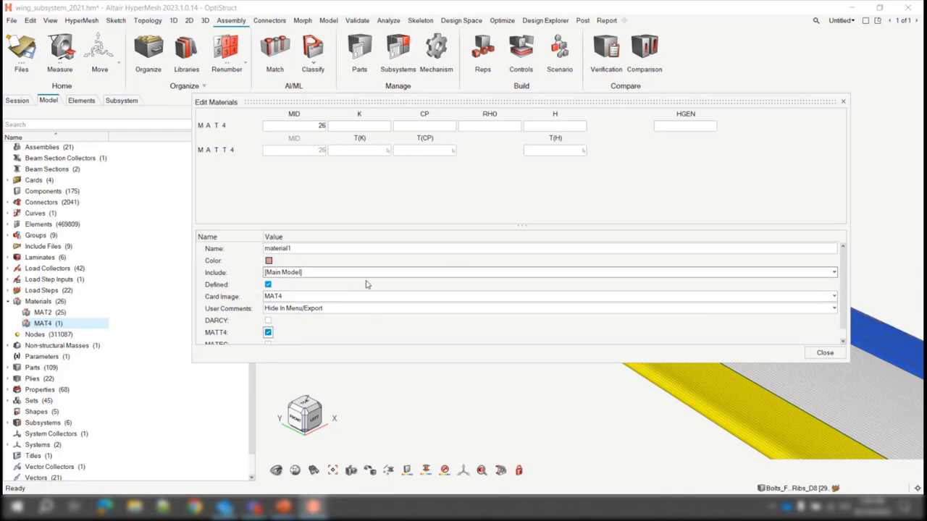
{"action": "left_click", "coordinate": [345, 297]}
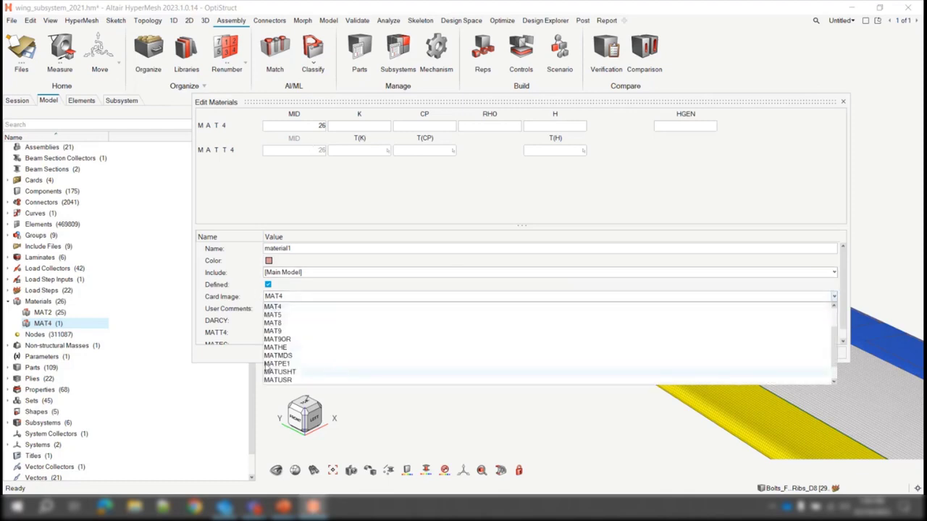
{"action": "left_click", "coordinate": [270, 355]}
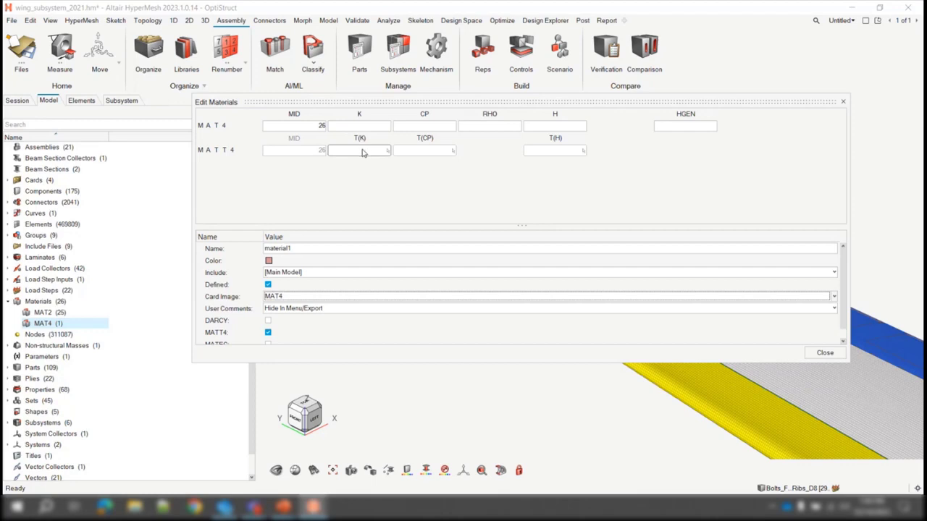
Review the list of curves available for the T(K) field of MATT4 and close the list.
{"action": "left_click_drag", "start_coordinate": [368, 103], "coordinate": [378, 124]}
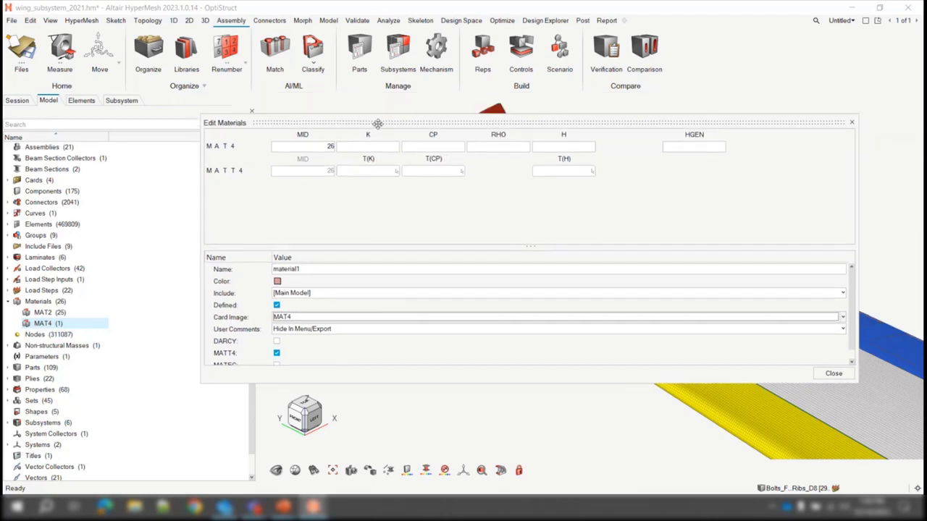
{"action": "left_click", "coordinate": [360, 175]}
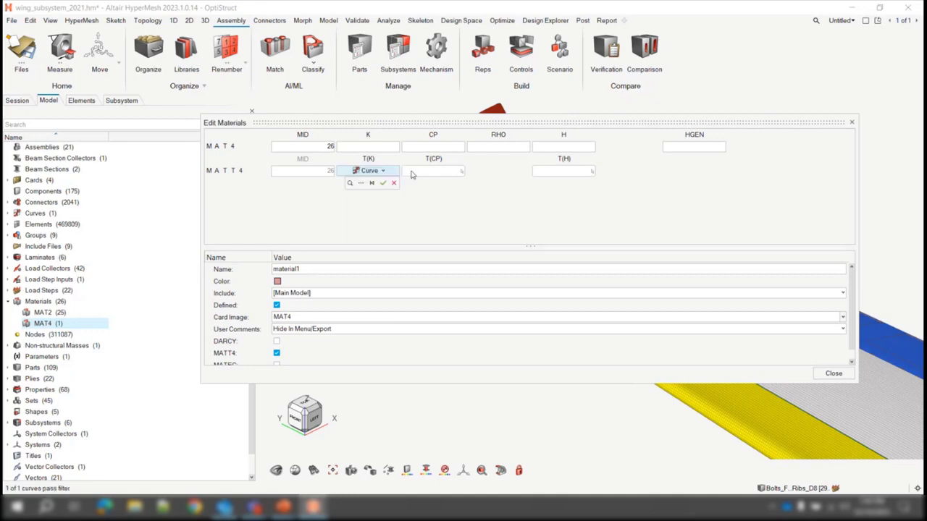
{"action": "left_click", "coordinate": [362, 183]}
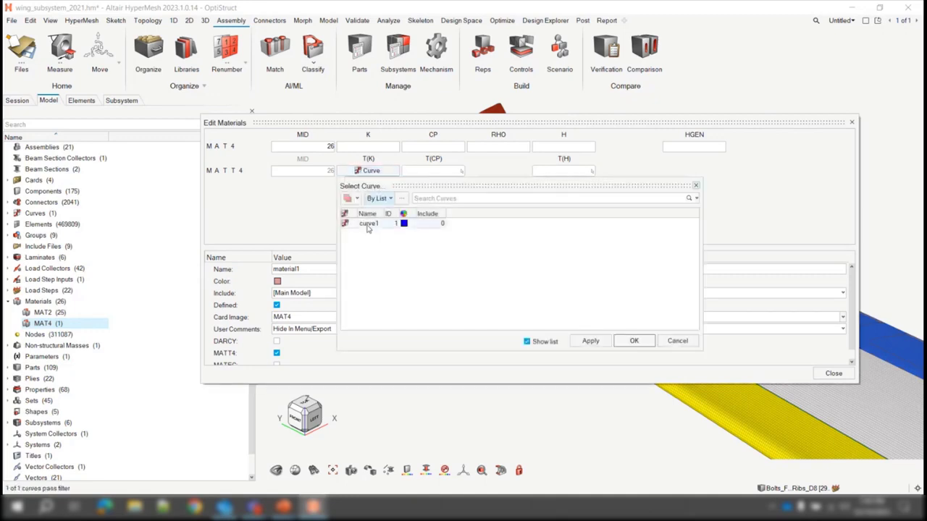
{"action": "left_click", "coordinate": [646, 346]}
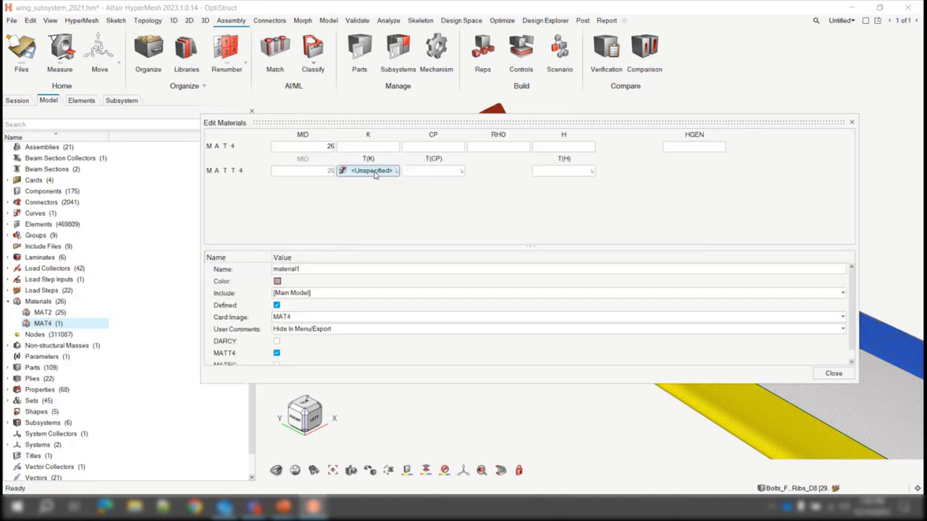
Create a new curve from the T(K) field of MATT4 and set its card image to TABLEST.
{"action": "right_click", "coordinate": [376, 174]}
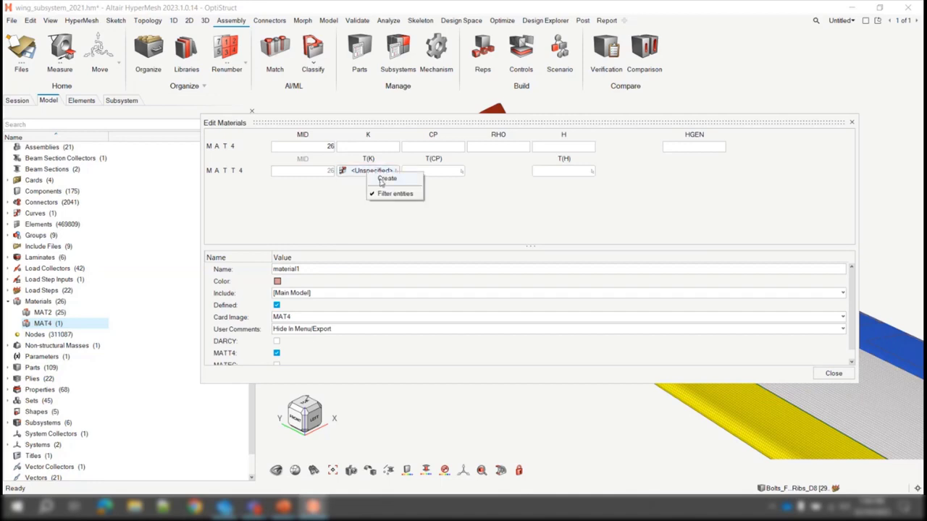
{"action": "left_click", "coordinate": [384, 179]}
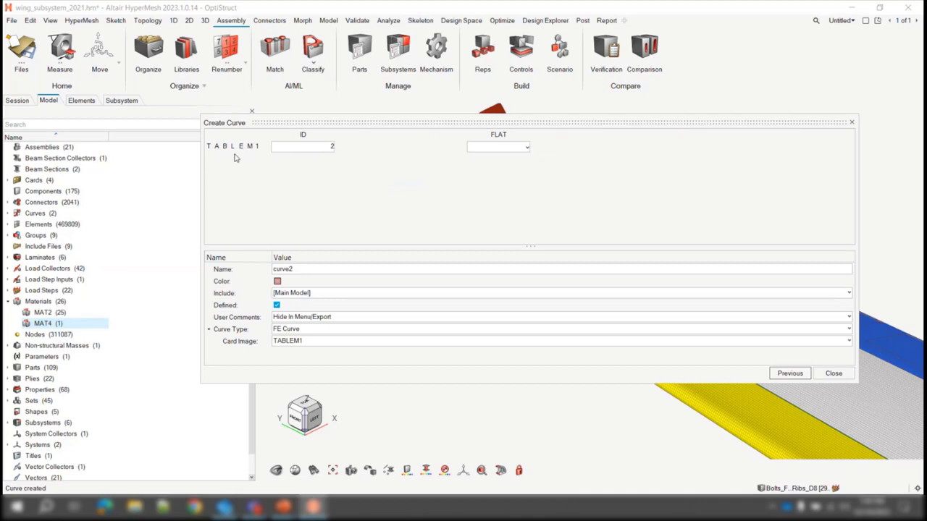
{"action": "left_click", "coordinate": [307, 342]}
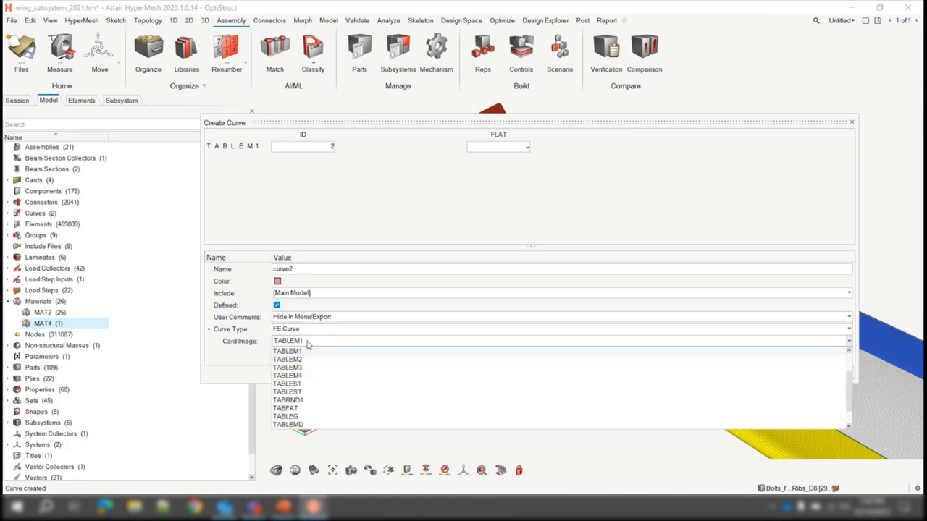
{"action": "left_click", "coordinate": [307, 393]}
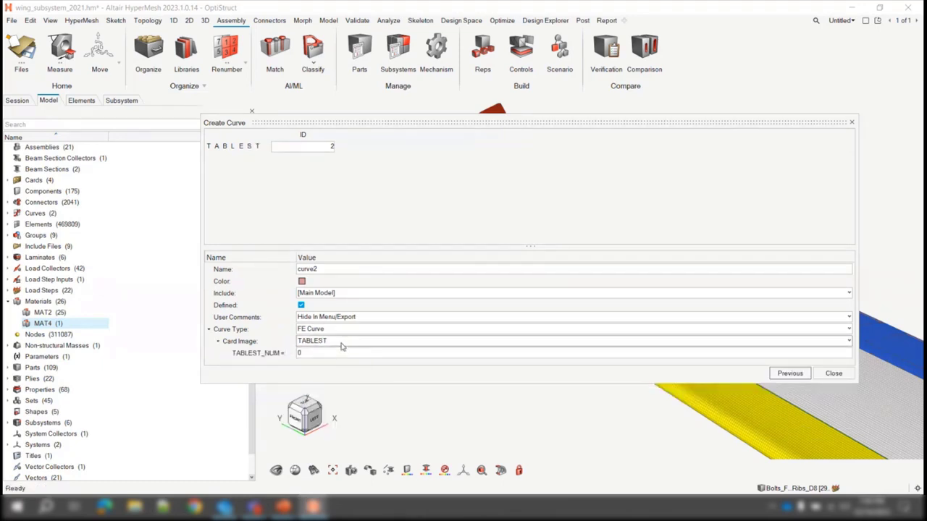
Change the new curve's card image to TABLEG, go back to the material and close the card editor.
{"action": "left_click", "coordinate": [340, 341]}
{"action": "left_click", "coordinate": [355, 417]}
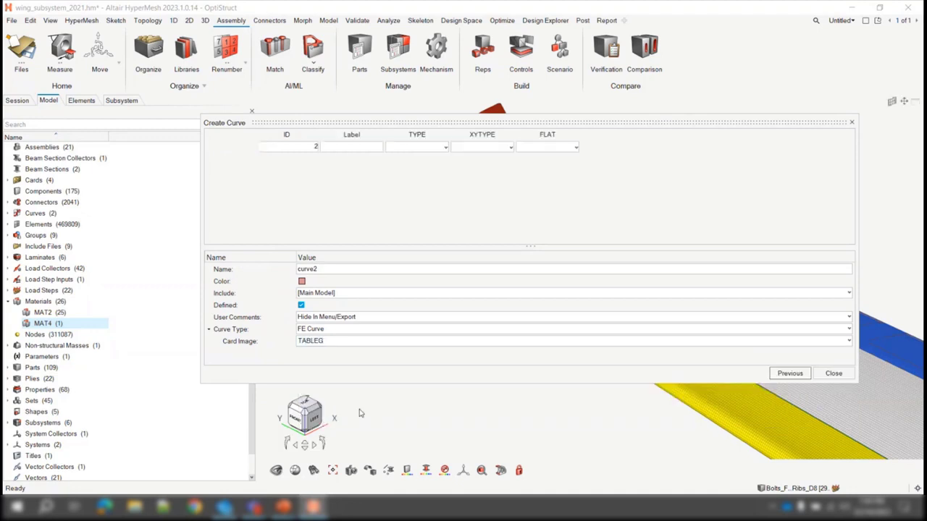
{"action": "left_click", "coordinate": [790, 374]}
{"action": "left_click", "coordinate": [834, 374]}
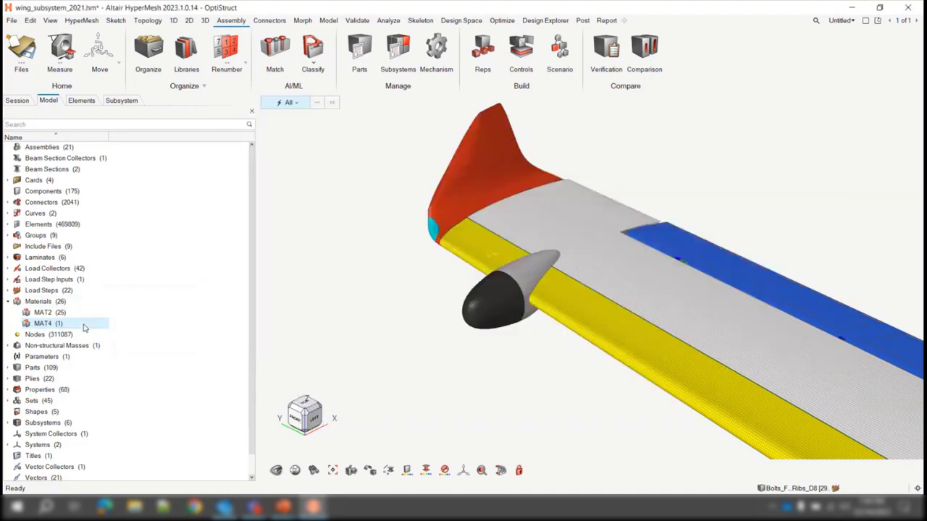
Open the list of MAT4 materials, select material1 and review its card image options in the entity editor.
{"action": "double_click", "coordinate": [80, 323]}
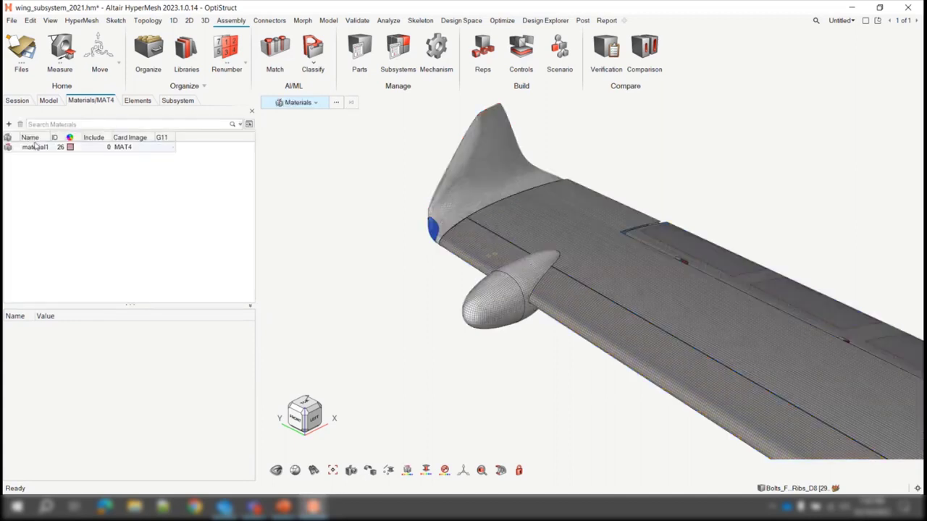
{"action": "left_click", "coordinate": [35, 146]}
{"action": "left_click", "coordinate": [100, 399]}
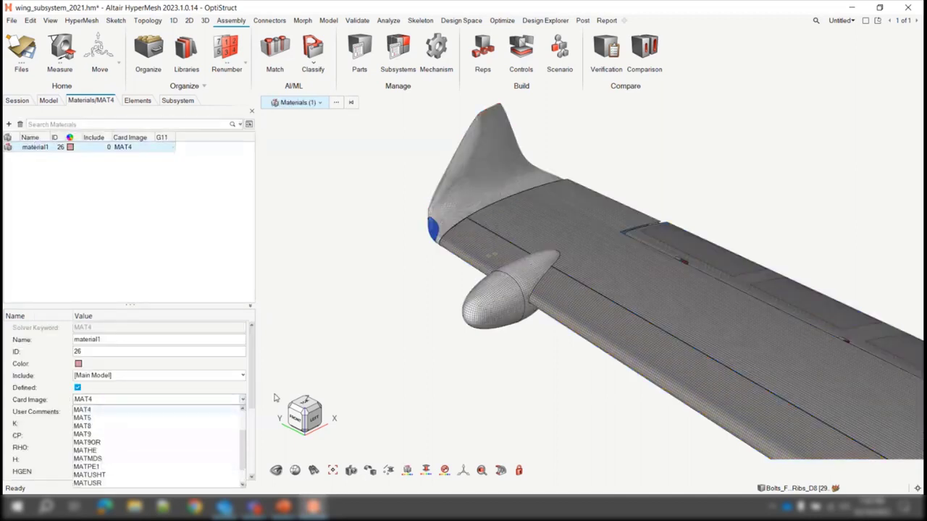
{"action": "left_click", "coordinate": [236, 357]}
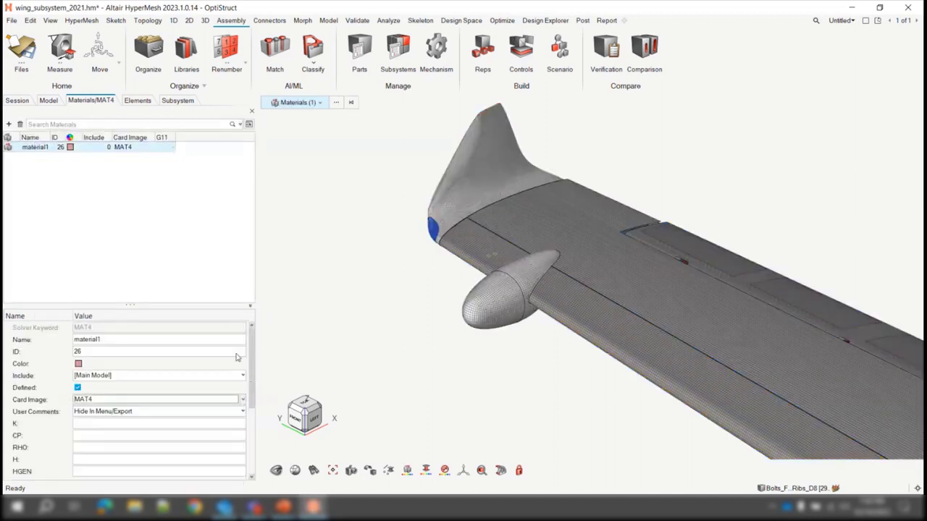
Open material1 in the card editor, review its card image options keeping MAT4, and close the editor.
{"action": "right_click", "coordinate": [37, 148]}
{"action": "left_click", "coordinate": [75, 307]}
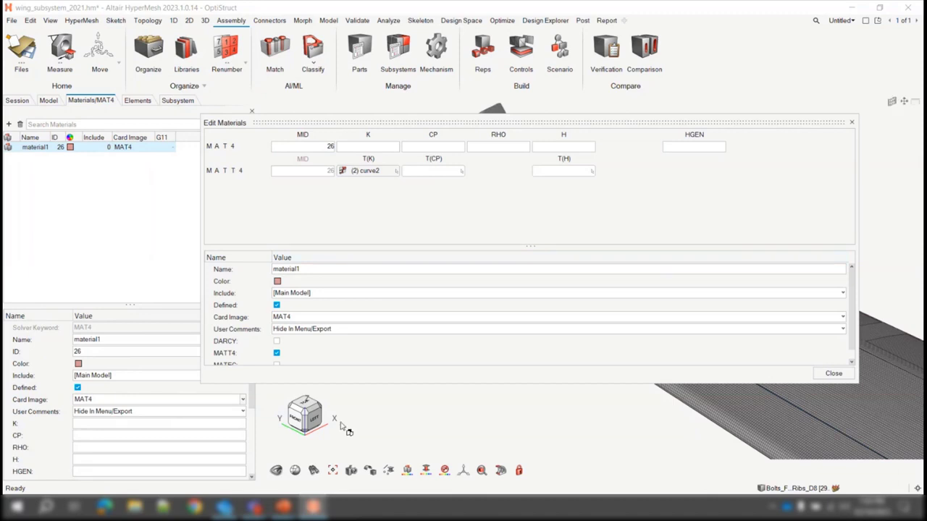
{"action": "left_click", "coordinate": [289, 319]}
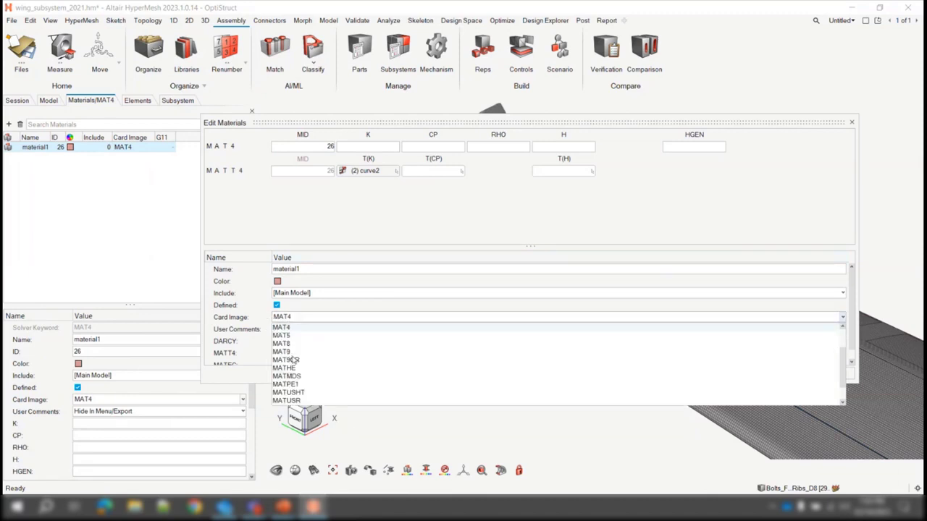
{"action": "left_click", "coordinate": [292, 328]}
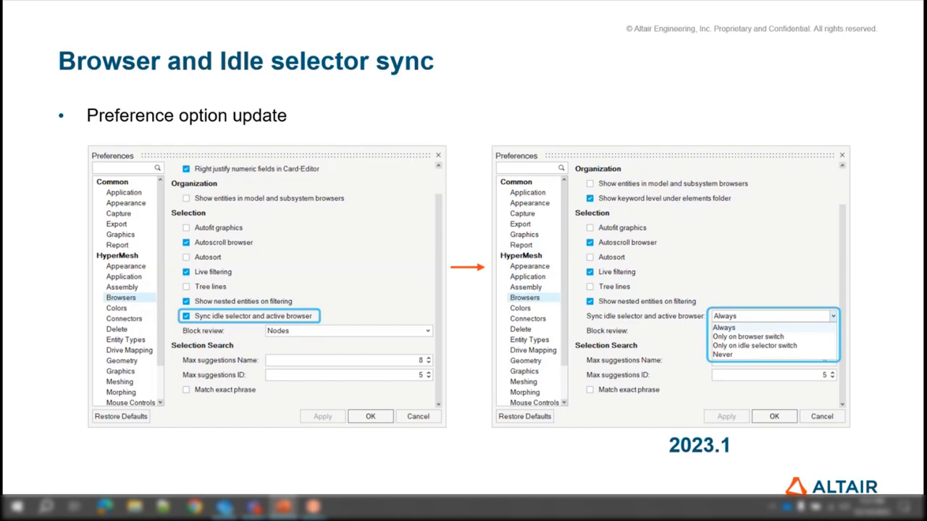
{"action": "key", "text": "alt+Tab"}
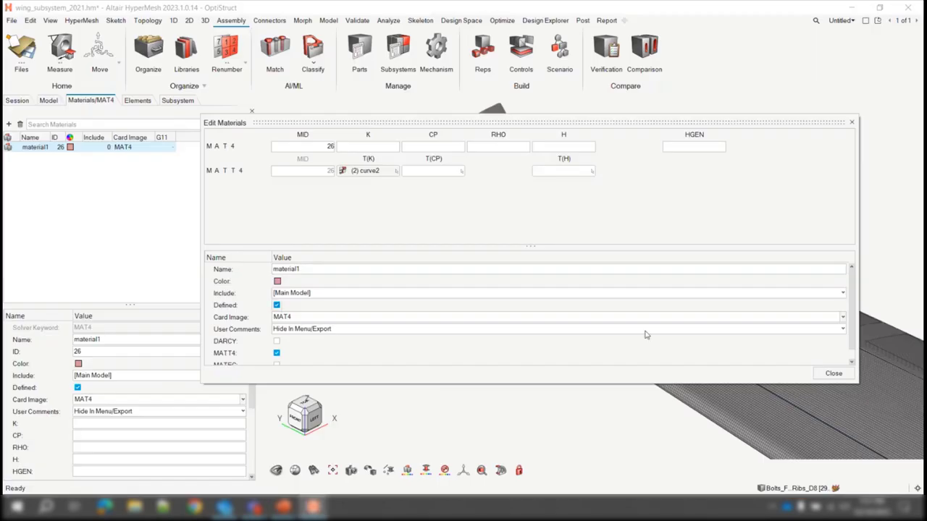
{"action": "left_click", "coordinate": [833, 373]}
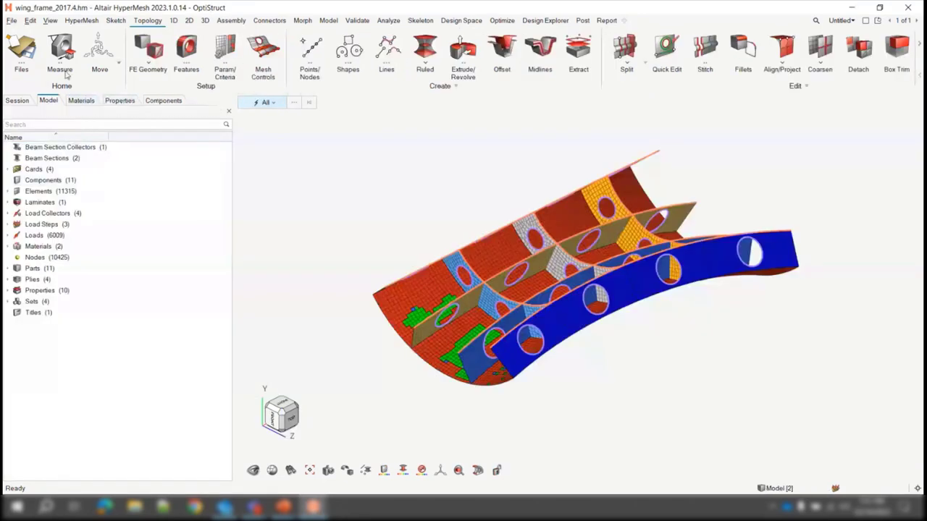
Check the "Sync idle selector and active browser" option in the HyperMesh Browsers preferences and close the preferences.
{"action": "left_click", "coordinate": [13, 22]}
{"action": "left_click", "coordinate": [164, 250]}
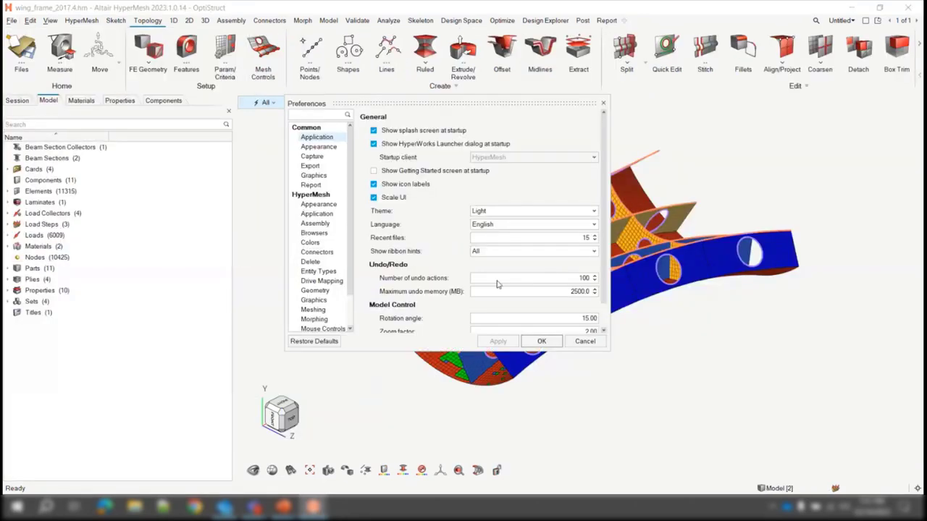
{"action": "left_click", "coordinate": [314, 233]}
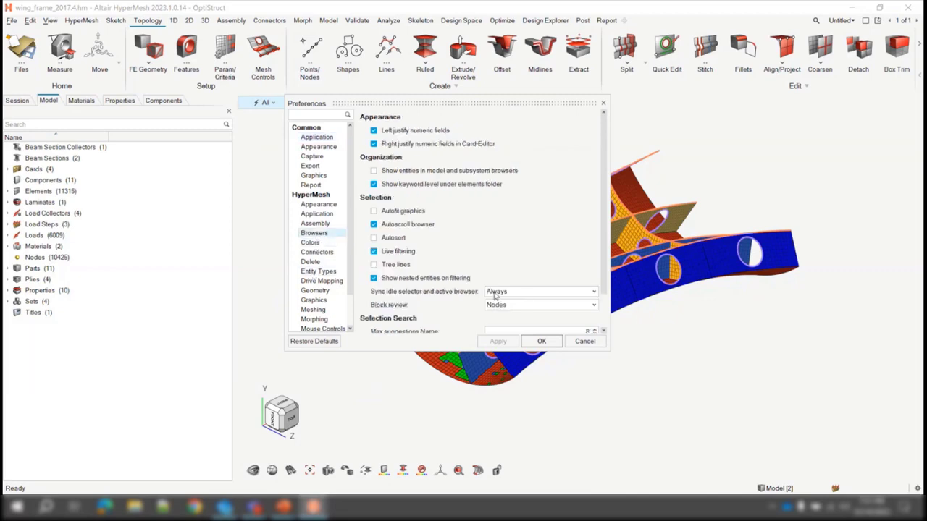
{"action": "left_click", "coordinate": [543, 341]}
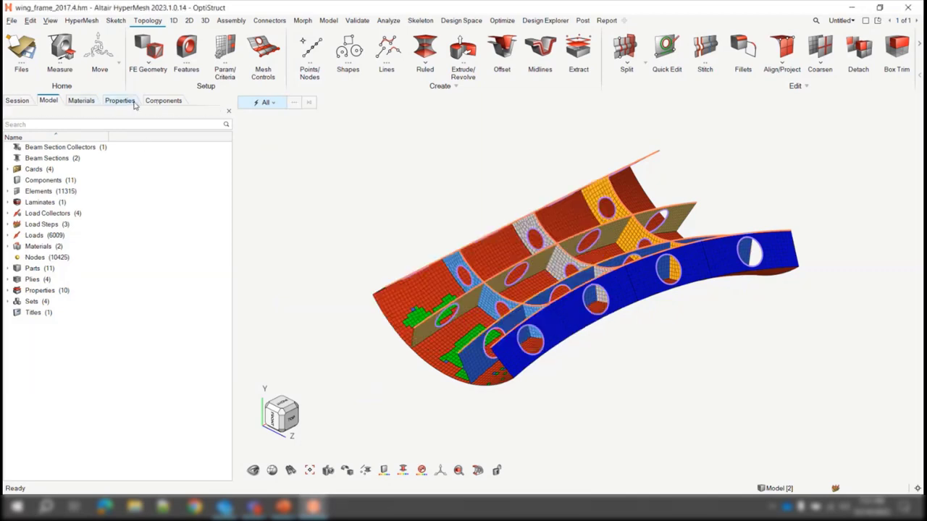
Test the two-way sync by showing the materials and properties browsers and switching the idle selector to Properties, Materials and Components.
{"action": "left_click", "coordinate": [79, 101]}
{"action": "left_click", "coordinate": [120, 101]}
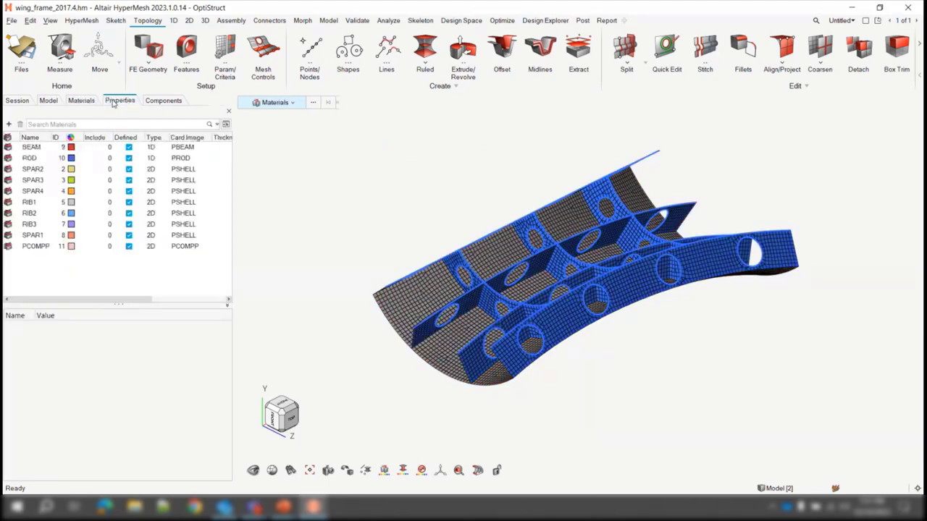
{"action": "left_click", "coordinate": [280, 107]}
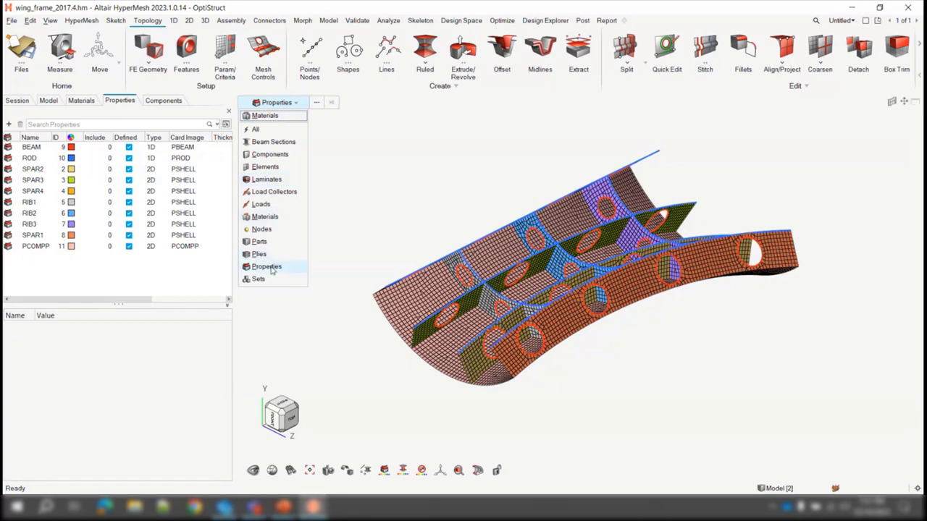
{"action": "left_click", "coordinate": [267, 266]}
{"action": "left_click", "coordinate": [276, 102]}
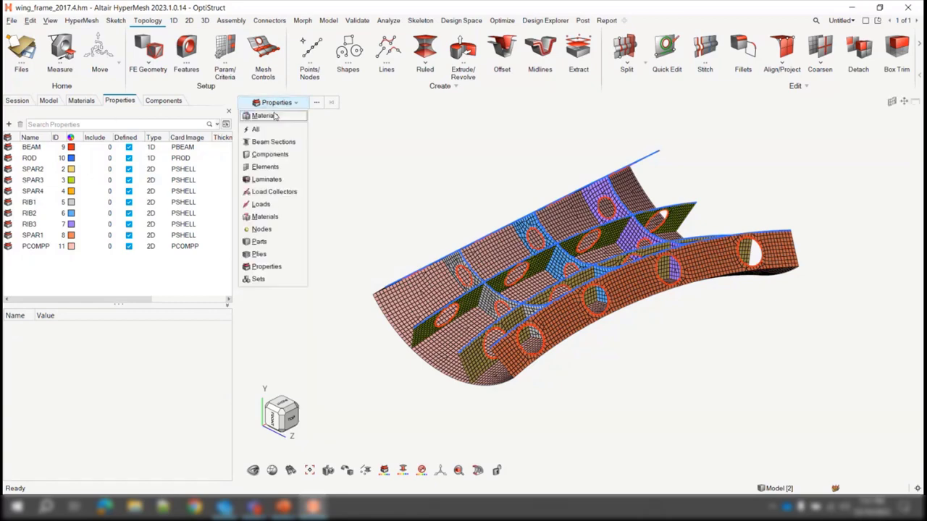
{"action": "left_click", "coordinate": [265, 217]}
{"action": "left_click", "coordinate": [275, 102]}
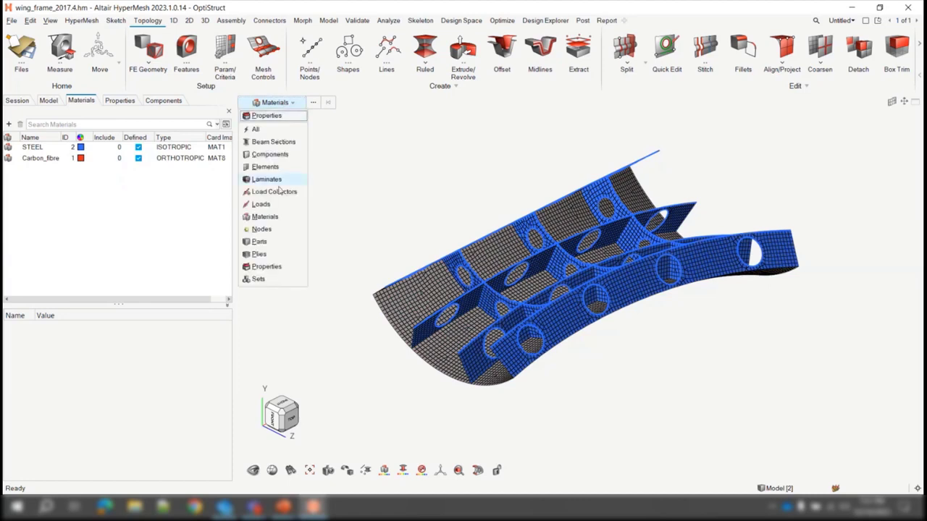
{"action": "left_click", "coordinate": [269, 155]}
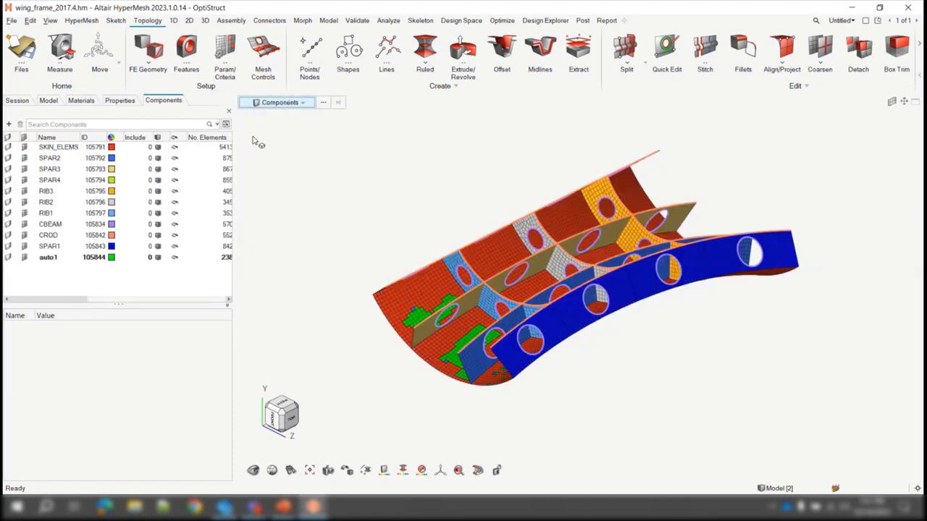
Set the "Sync idle selector and active browser" preference to "Only on browser switch" and apply it.
{"action": "left_click", "coordinate": [12, 22]}
{"action": "left_click", "coordinate": [166, 250]}
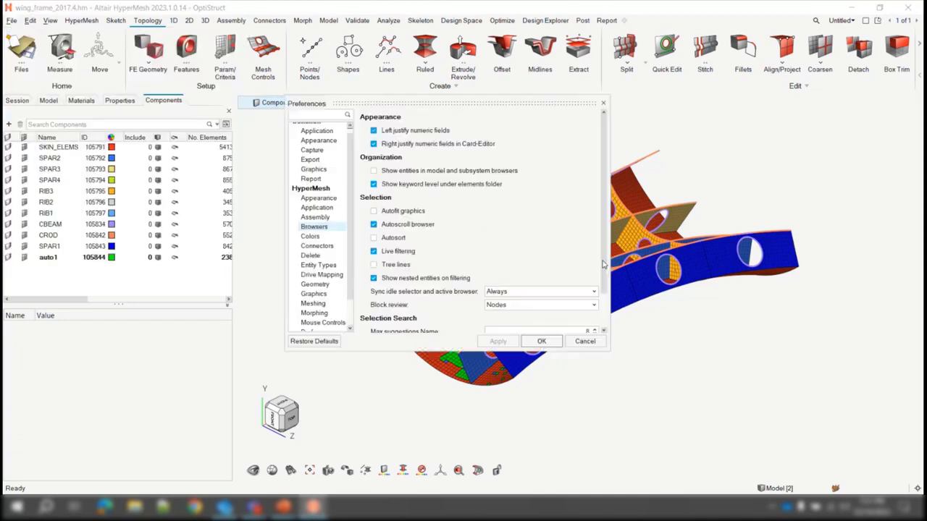
{"action": "left_click", "coordinate": [532, 293]}
{"action": "left_click", "coordinate": [524, 311]}
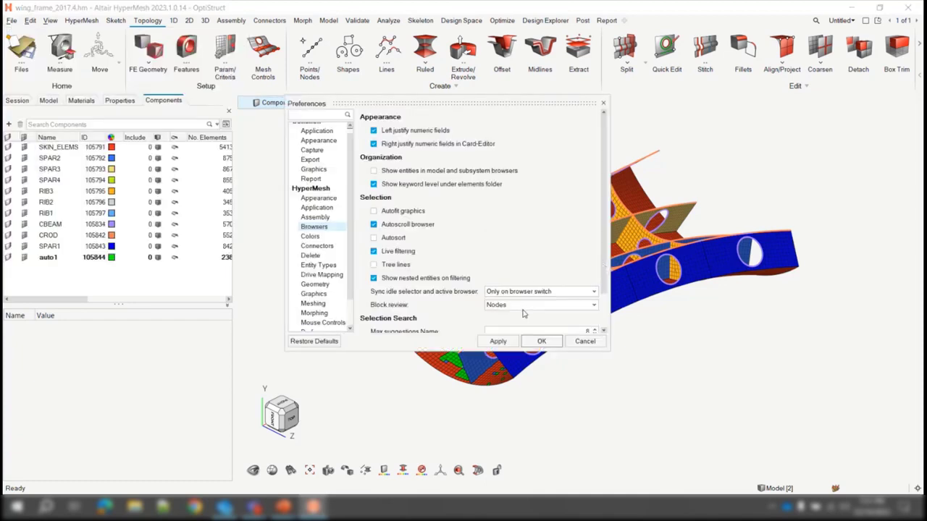
{"action": "left_click", "coordinate": [542, 343]}
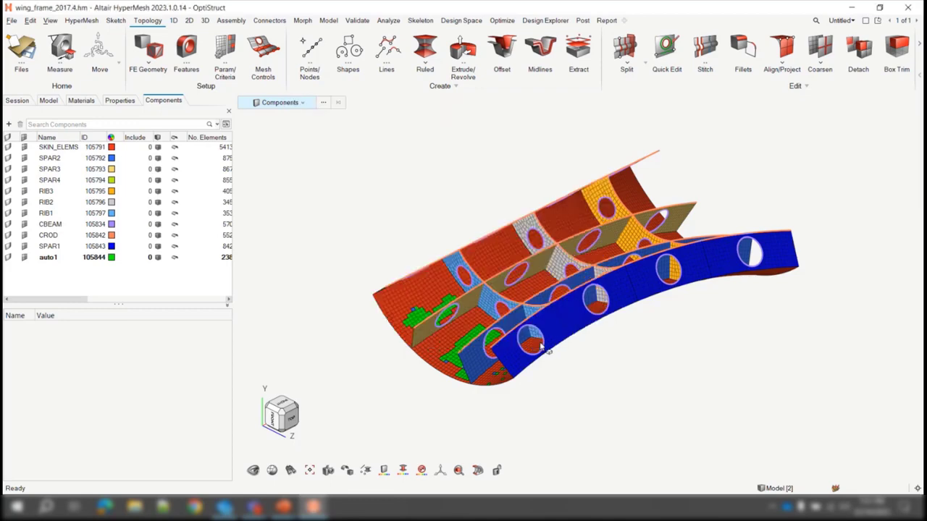
Test the browser-only sync by showing the properties, materials and components browsers and switching the idle selector to Properties and Materials.
{"action": "left_click", "coordinate": [119, 100]}
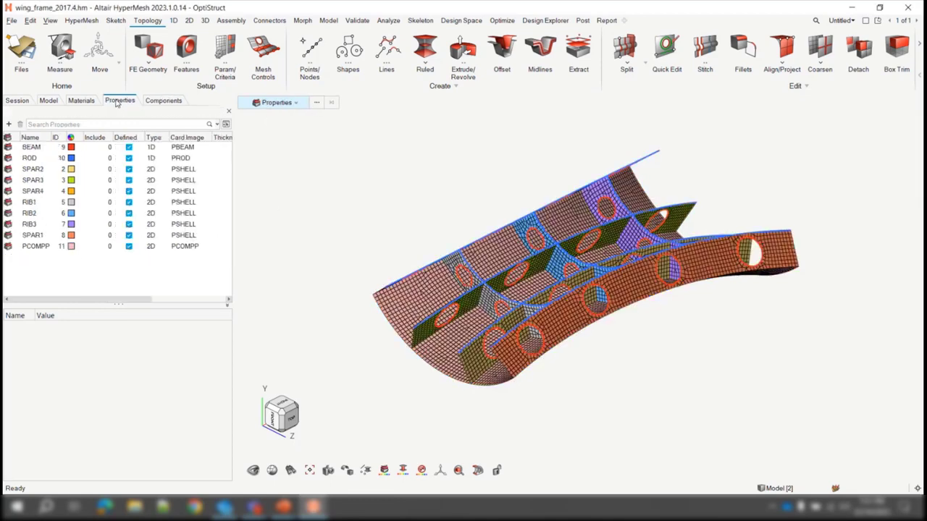
{"action": "left_click", "coordinate": [88, 101]}
{"action": "left_click", "coordinate": [176, 102]}
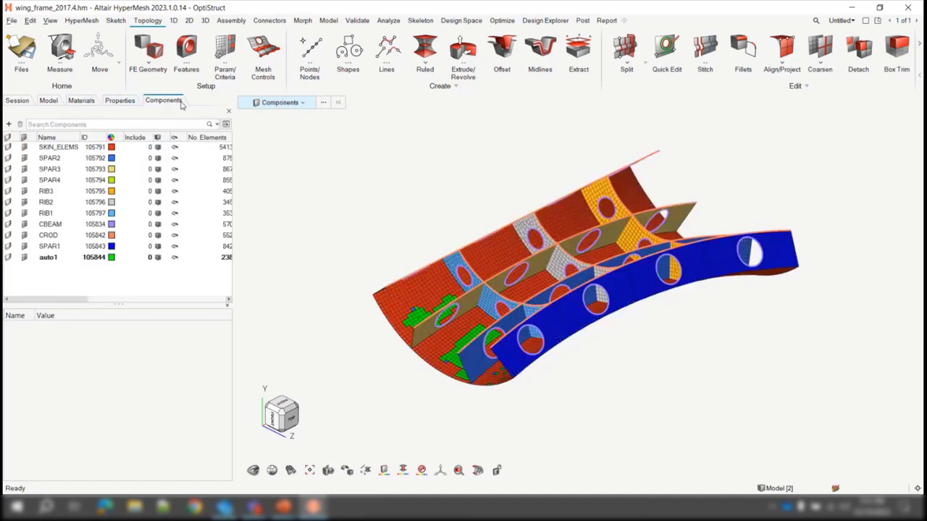
{"action": "left_click", "coordinate": [293, 106]}
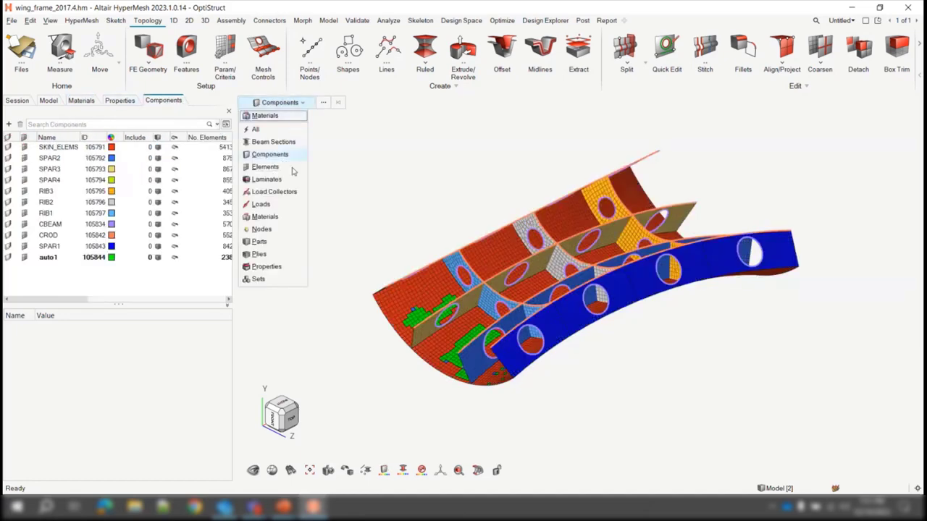
{"action": "left_click", "coordinate": [284, 267]}
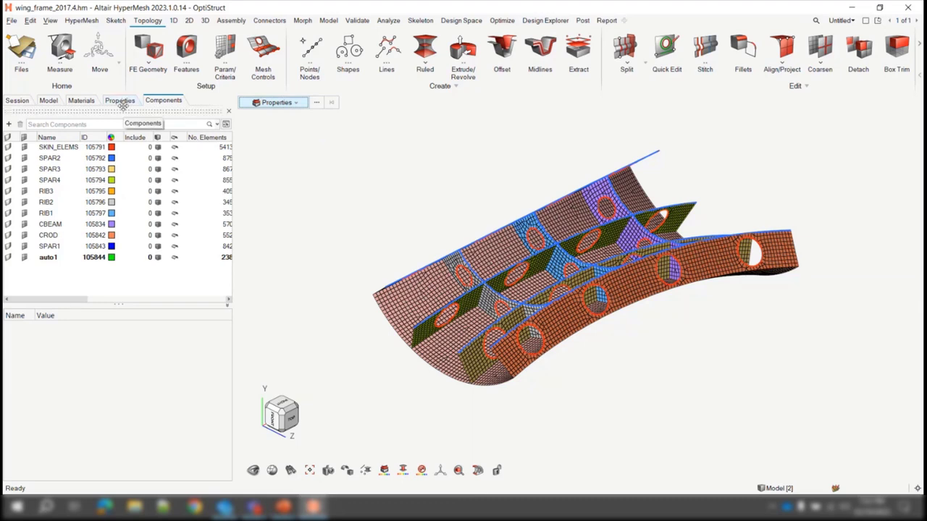
{"action": "left_click", "coordinate": [285, 106]}
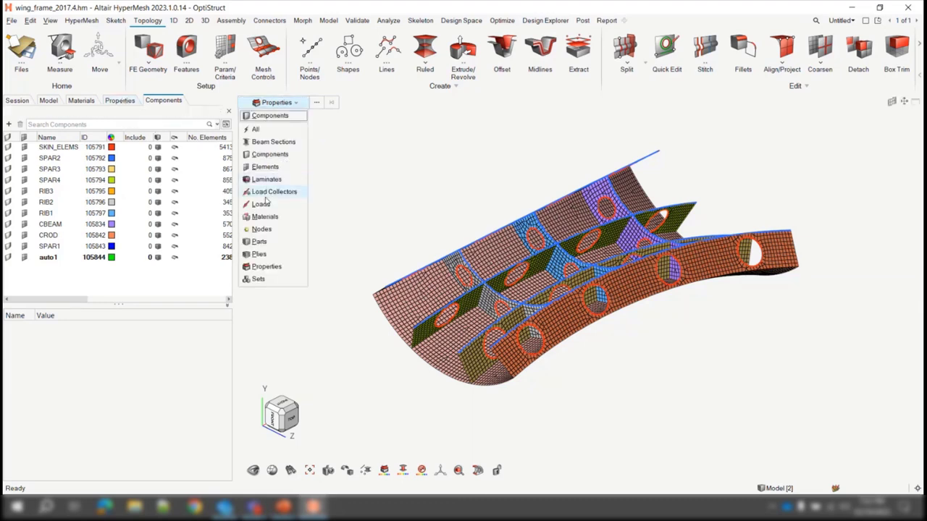
{"action": "left_click", "coordinate": [273, 213]}
Set the "Sync idle selector and active browser" preference to "Only on idle selector switch" and apply it.
{"action": "left_click", "coordinate": [12, 21]}
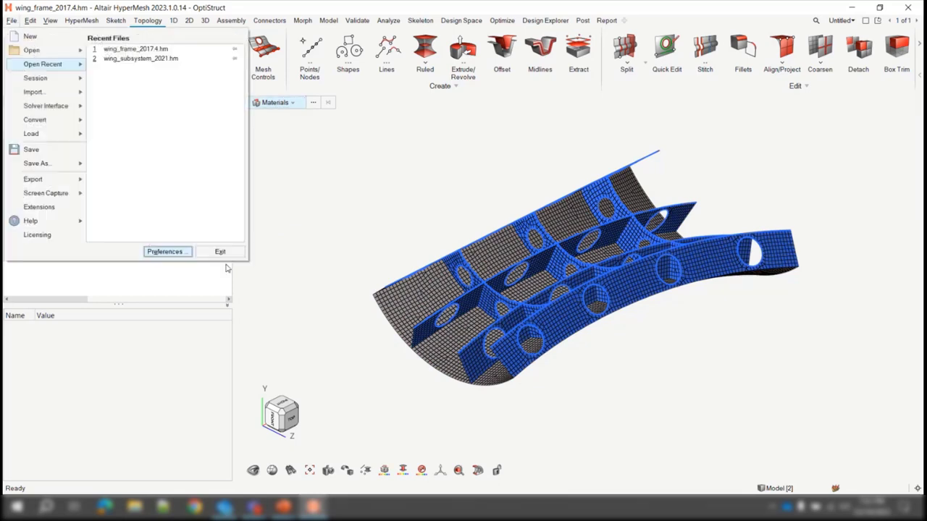
{"action": "left_click", "coordinate": [168, 251]}
{"action": "left_click", "coordinate": [513, 291]}
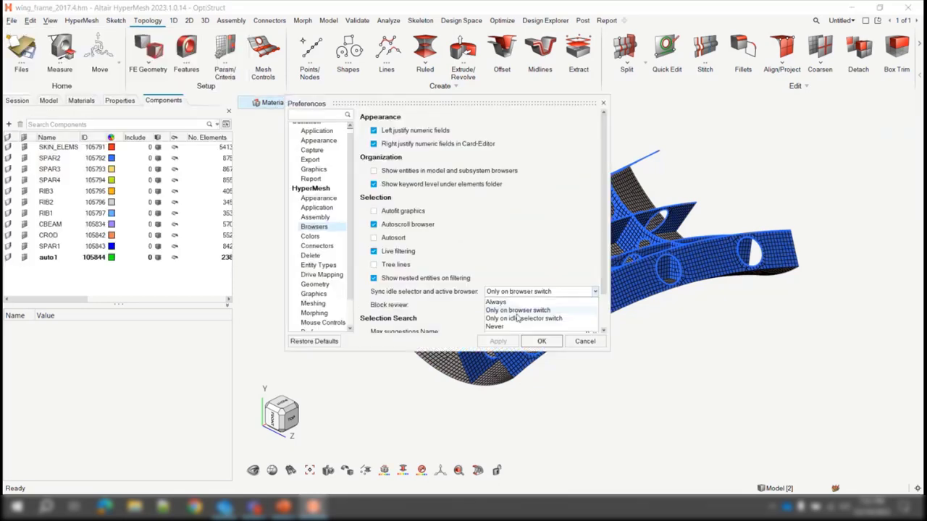
{"action": "left_click", "coordinate": [517, 320]}
{"action": "left_click", "coordinate": [542, 341]}
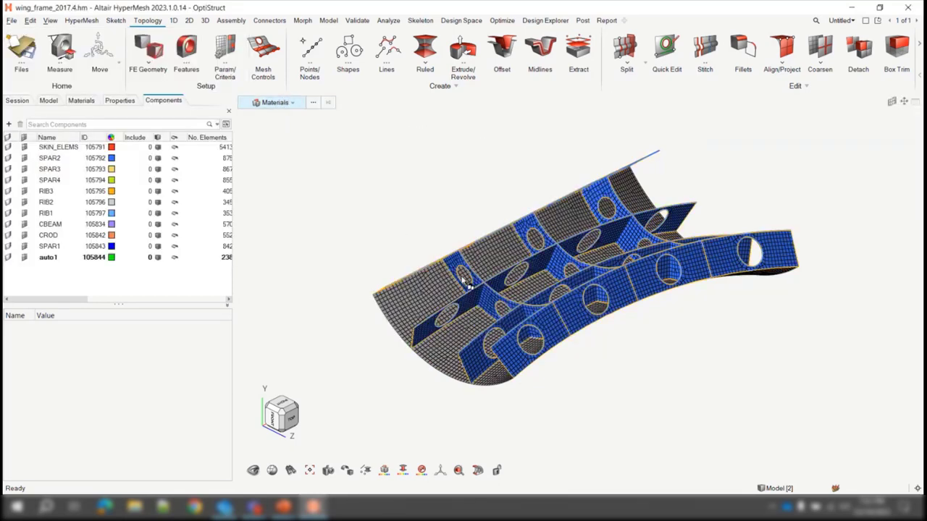
Test the selector-only sync by switching the idle selector to Properties and showing the materials and properties browsers.
{"action": "left_click", "coordinate": [291, 103]}
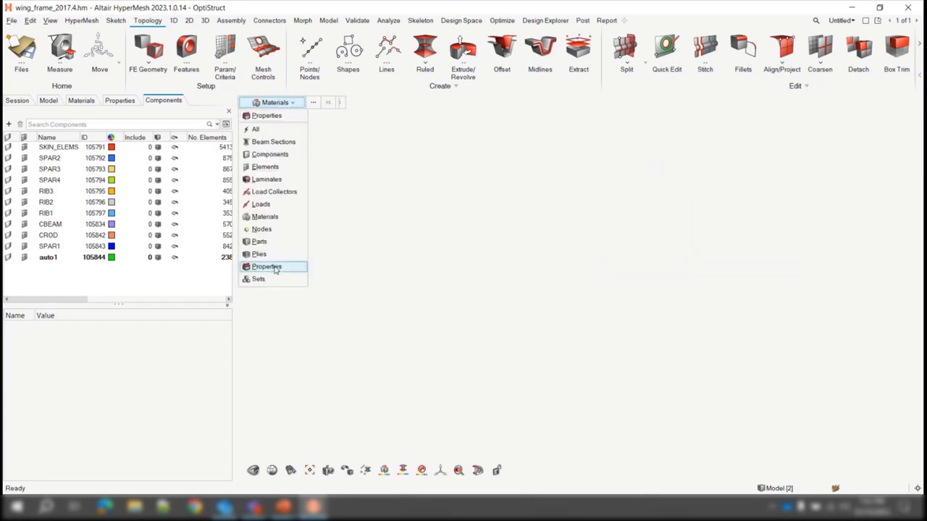
{"action": "left_click", "coordinate": [279, 265]}
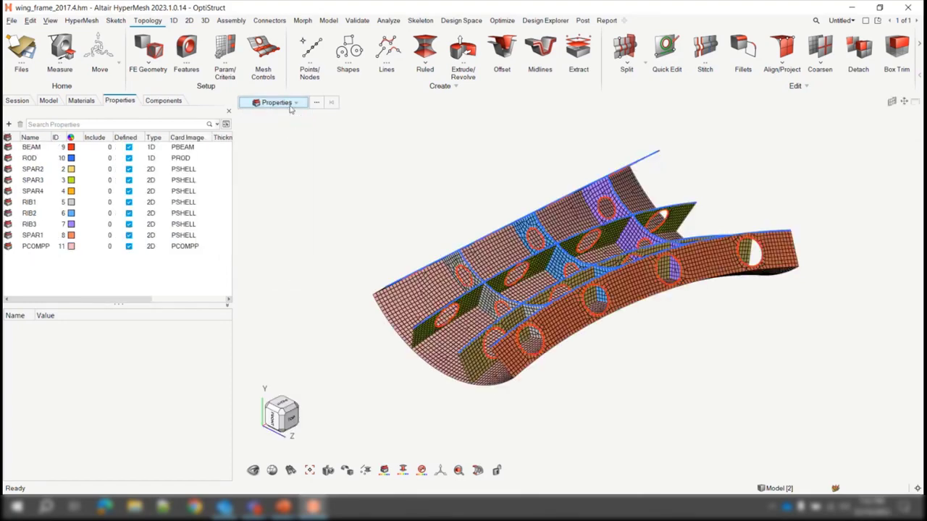
{"action": "left_click", "coordinate": [81, 102]}
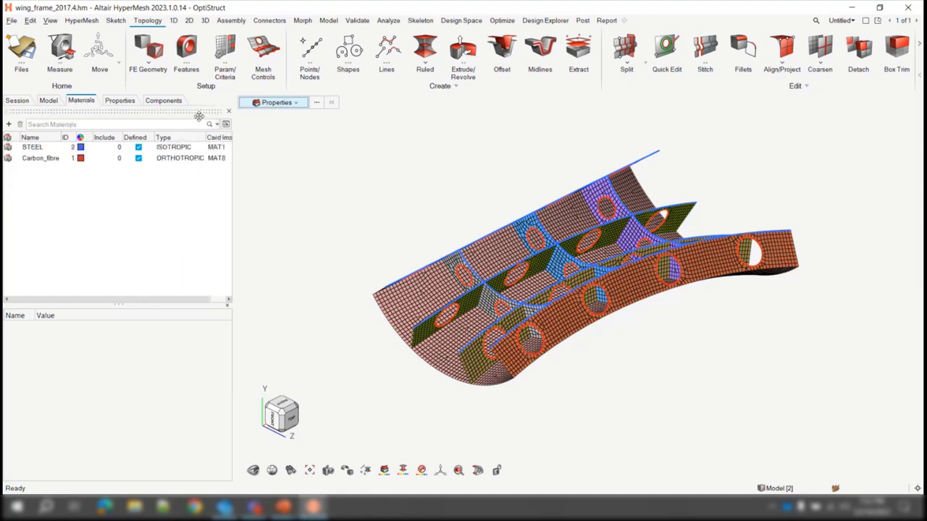
{"action": "left_click", "coordinate": [120, 101]}
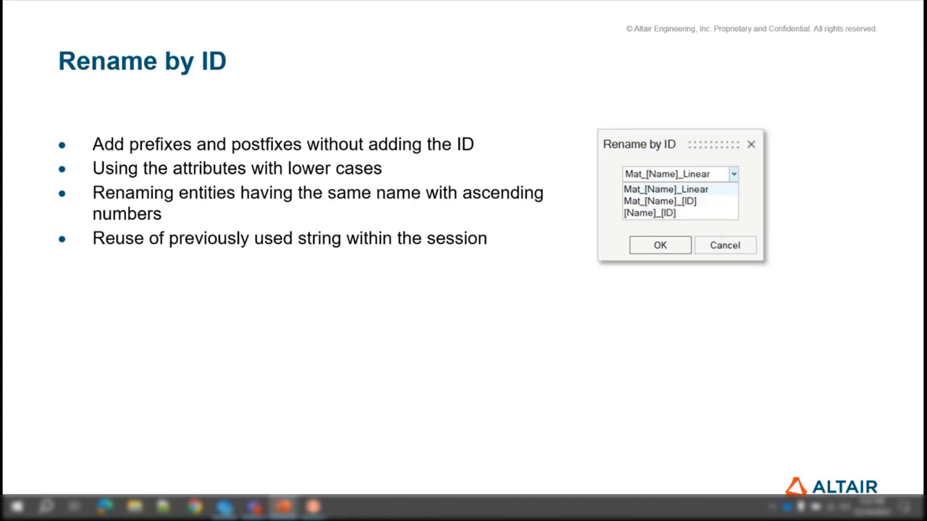
Switch back to HyperMesh and rename the GRAVITY load step by ID with the lower-case pattern [Name]_[id].
{"action": "key", "text": "alt+Tab"}
{"action": "left_click", "coordinate": [41, 148]}
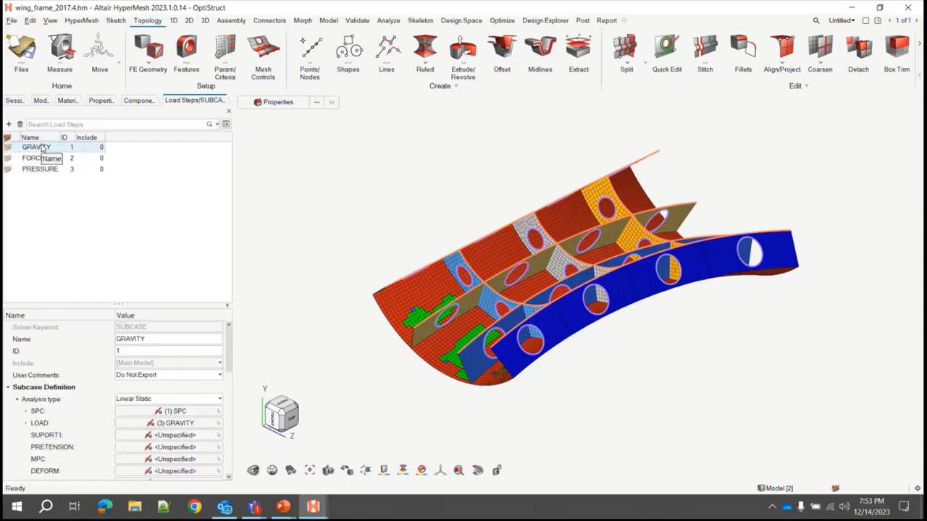
{"action": "right_click", "coordinate": [42, 148]}
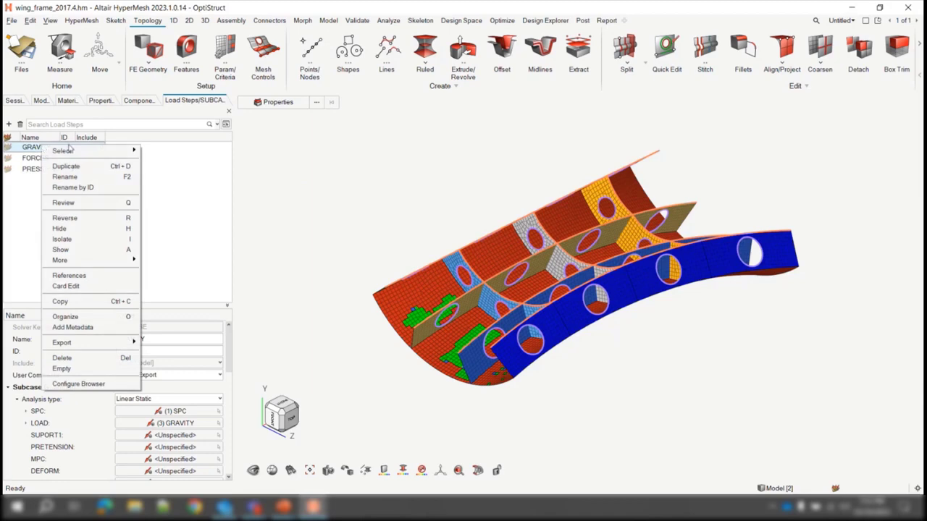
{"action": "left_click", "coordinate": [71, 186]}
{"action": "left_click_drag", "start_coordinate": [98, 194], "coordinate": [384, 152]}
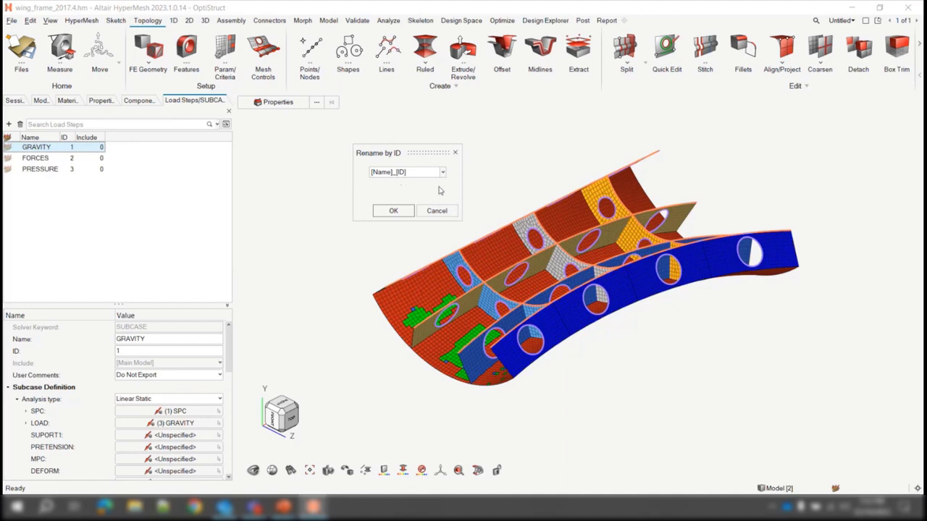
{"action": "left_click_drag", "start_coordinate": [406, 153], "coordinate": [378, 155]}
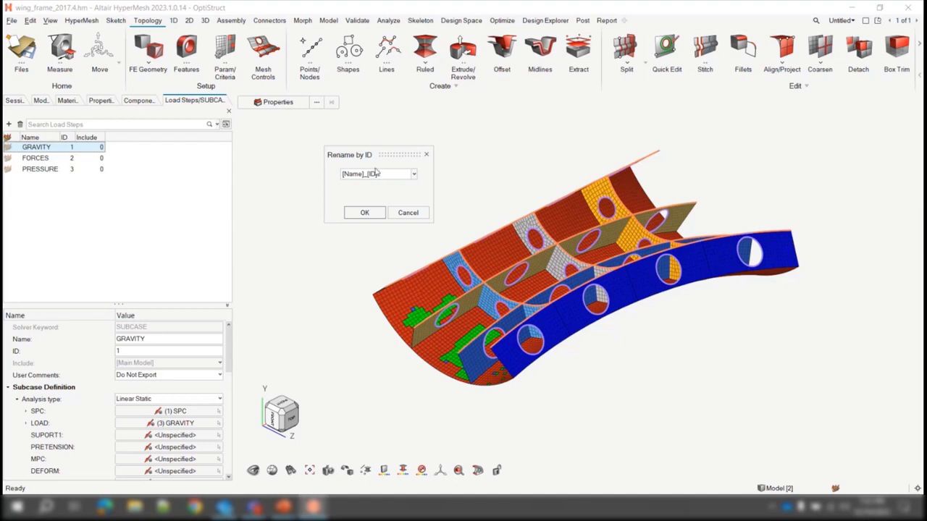
{"action": "left_click", "coordinate": [377, 173]}
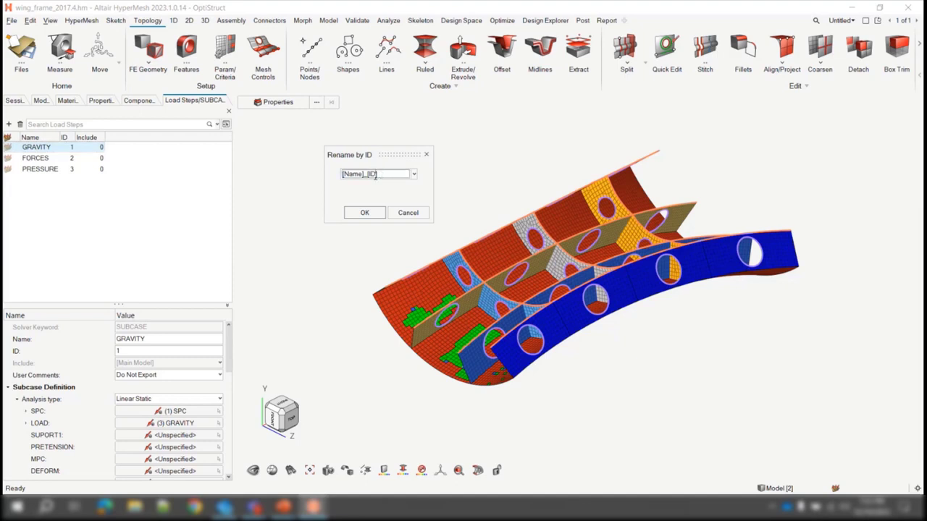
{"action": "key", "text": "BackSpace"}
{"action": "key", "text": "BackSpace"}
{"action": "key", "text": "BackSpace"}
{"action": "type", "text": "id]"}
{"action": "left_click", "coordinate": [365, 214]}
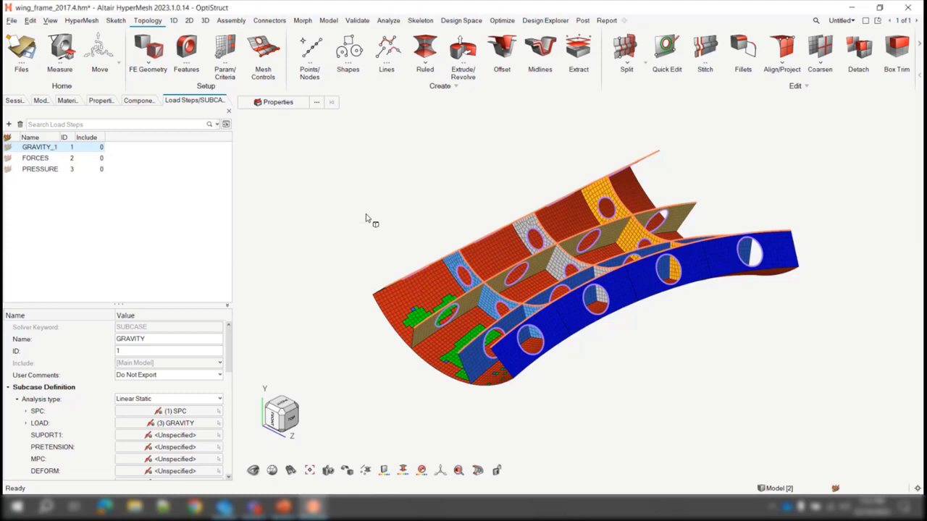
Rename the first load step by ID with the pattern Load_test_[id].
{"action": "right_click", "coordinate": [52, 149]}
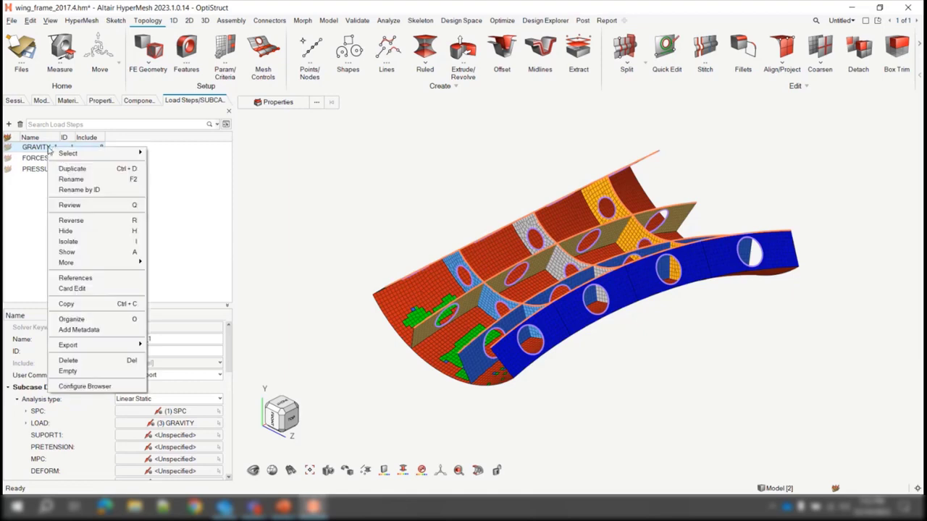
{"action": "left_click", "coordinate": [72, 192]}
{"action": "left_click_drag", "start_coordinate": [160, 200], "coordinate": [388, 176]}
{"action": "triple_click", "coordinate": [366, 196]}
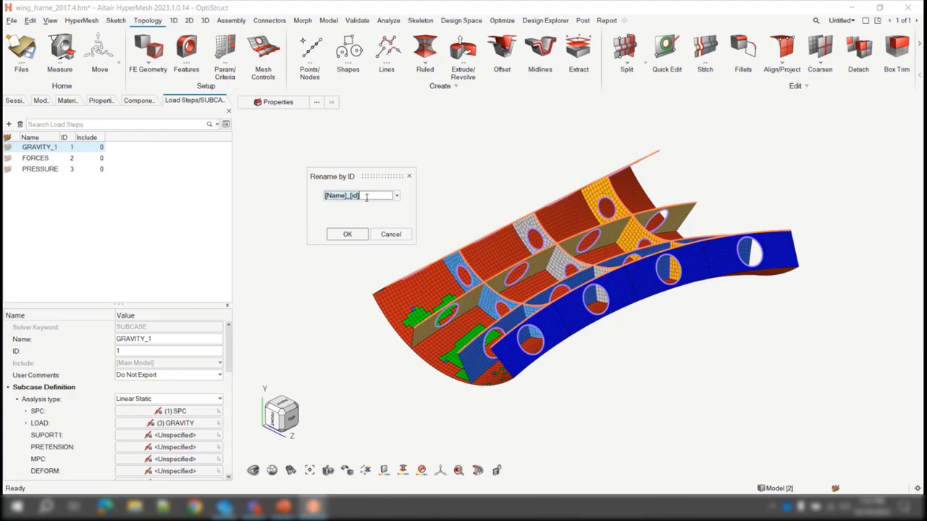
{"action": "key", "text": "BackSpace"}
{"action": "key", "text": "BackSpace"}
{"action": "key", "text": "BackSpace"}
{"action": "key", "text": "BackSpace"}
{"action": "key", "text": "BackSpace"}
{"action": "key", "text": "BackSpace"}
{"action": "key", "text": "BackSpace"}
{"action": "key", "text": "BackSpace"}
{"action": "key", "text": "BackSpace"}
{"action": "key", "text": "BackSpace"}
{"action": "key", "text": "BackSpace"}
{"action": "type", "text": "LOad"}
{"action": "key", "text": "BackSpace"}
{"action": "key", "text": "BackSpace"}
{"action": "key", "text": "BackSpace"}
{"action": "type", "text": "oad_test_id"}
{"action": "left_click", "coordinate": [349, 234]}
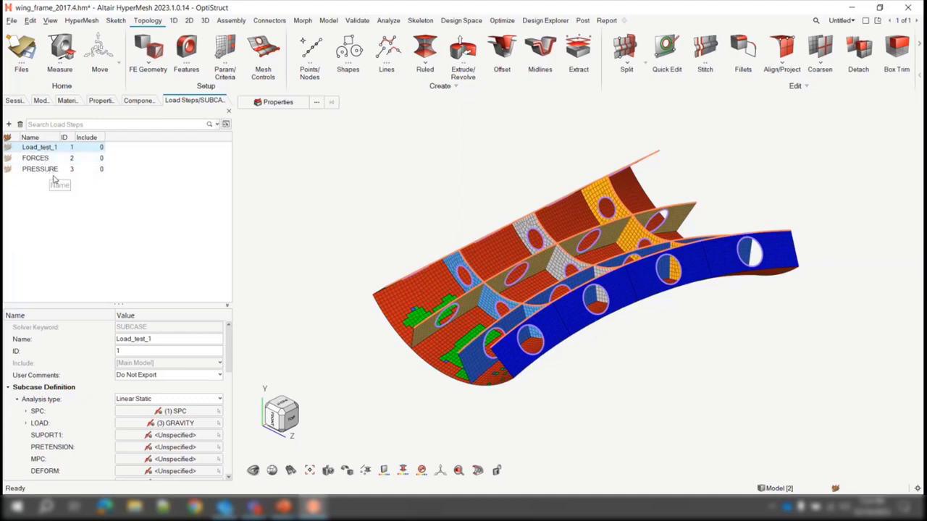
Select all three load steps, rename them by ID with the common name load_case, and clear the selection.
{"action": "left_click_drag", "start_coordinate": [69, 186], "coordinate": [42, 149]}
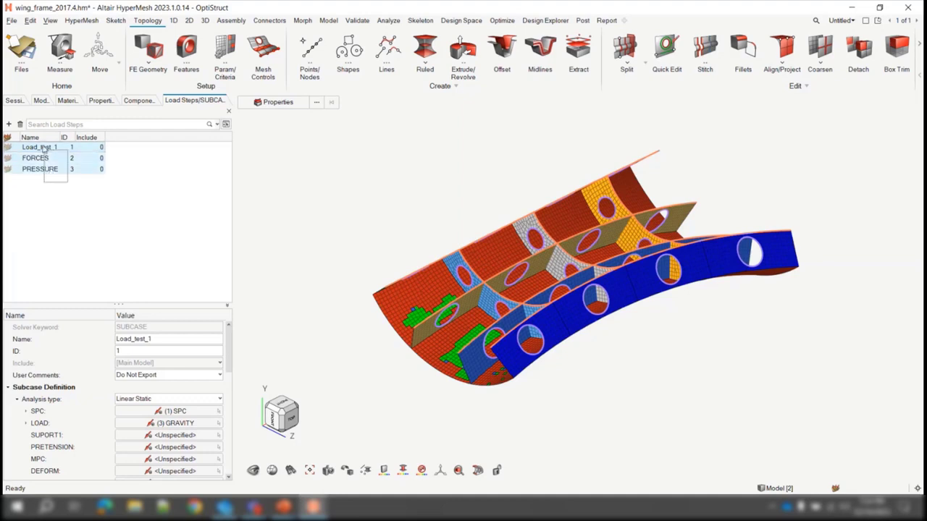
{"action": "right_click", "coordinate": [41, 150]}
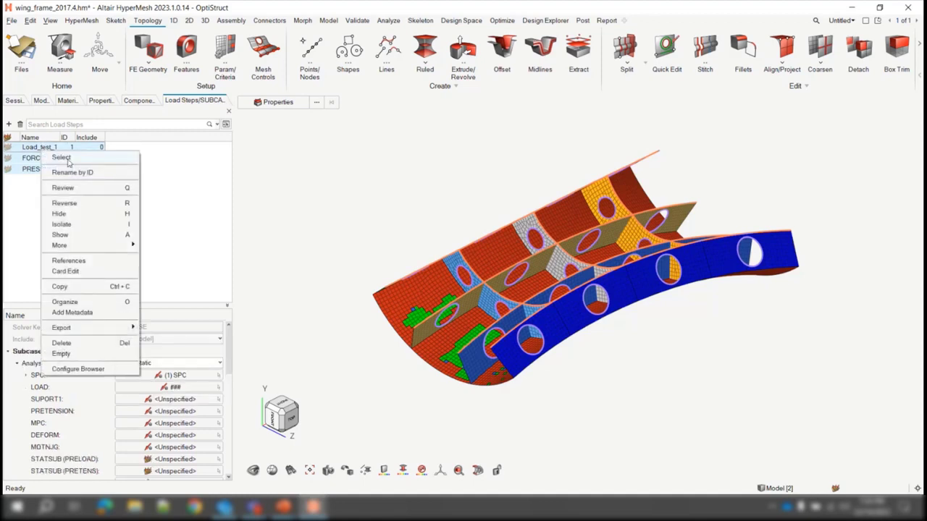
{"action": "left_click", "coordinate": [70, 173]}
{"action": "left_click_drag", "start_coordinate": [137, 185], "coordinate": [342, 181]}
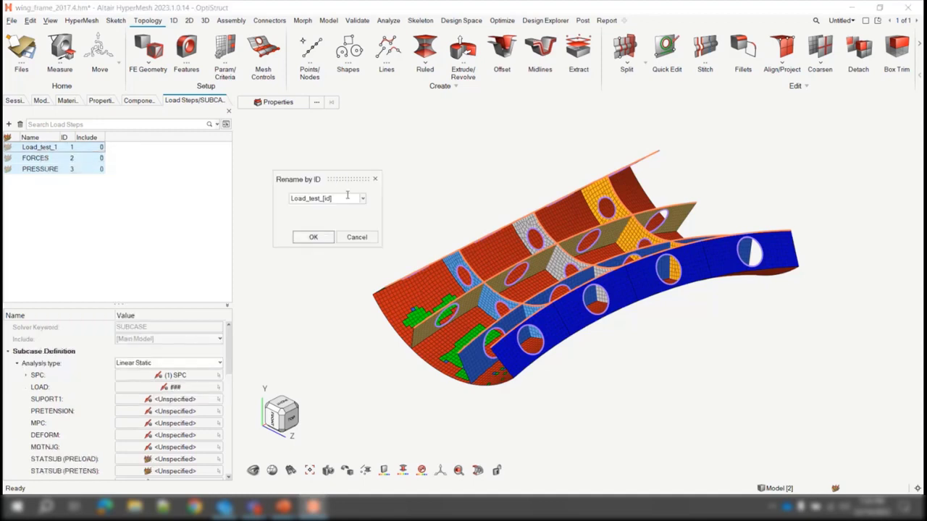
{"action": "triple_click", "coordinate": [345, 196]}
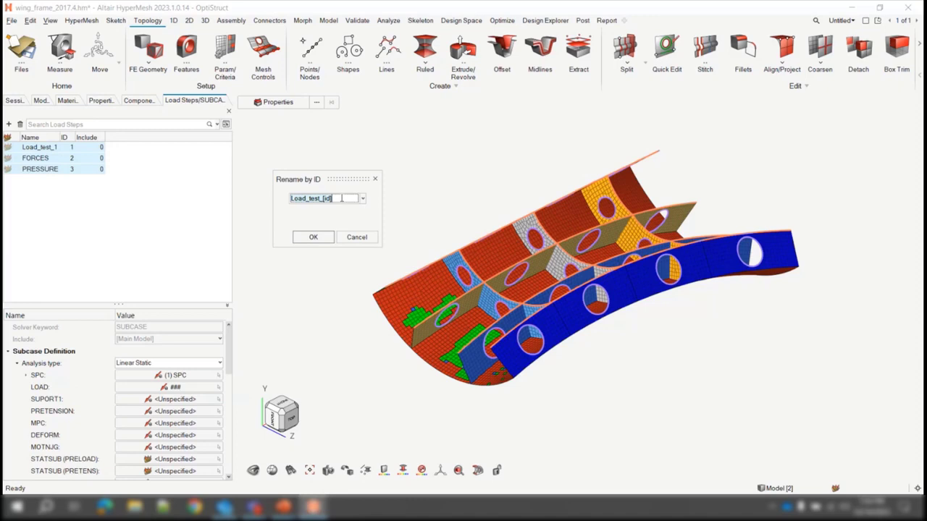
{"action": "type", "text": "load_case"}
{"action": "left_click", "coordinate": [305, 239]}
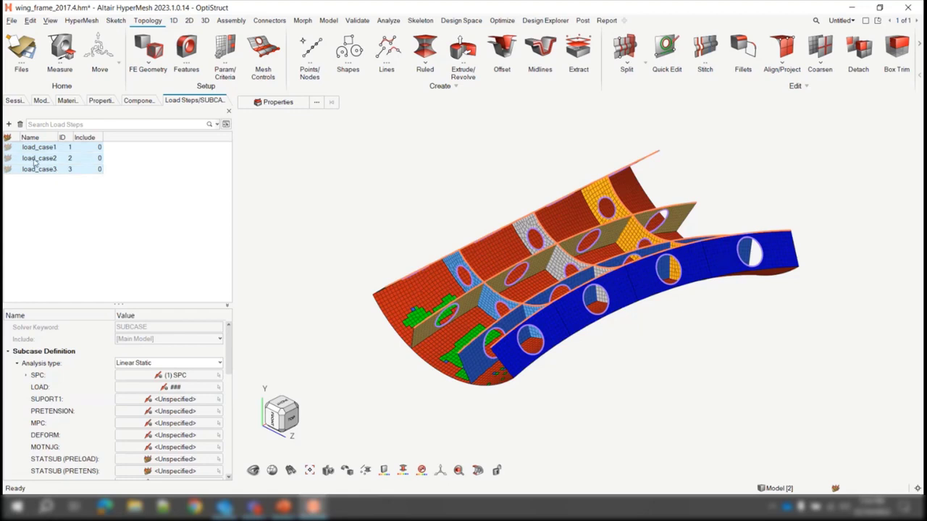
{"action": "left_click", "coordinate": [122, 226]}
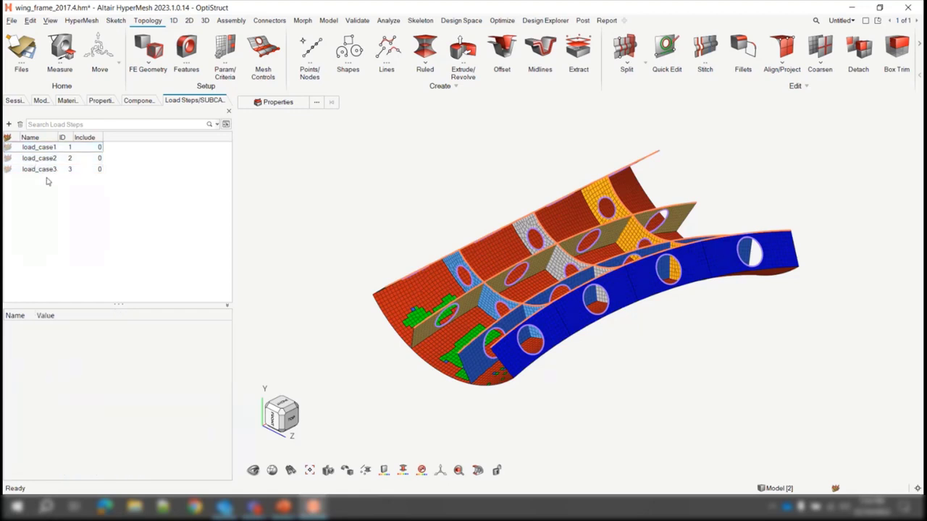
Open Rename by ID for the first load step, review its list of previously used name patterns, and cancel without renaming.
{"action": "left_click", "coordinate": [35, 171]}
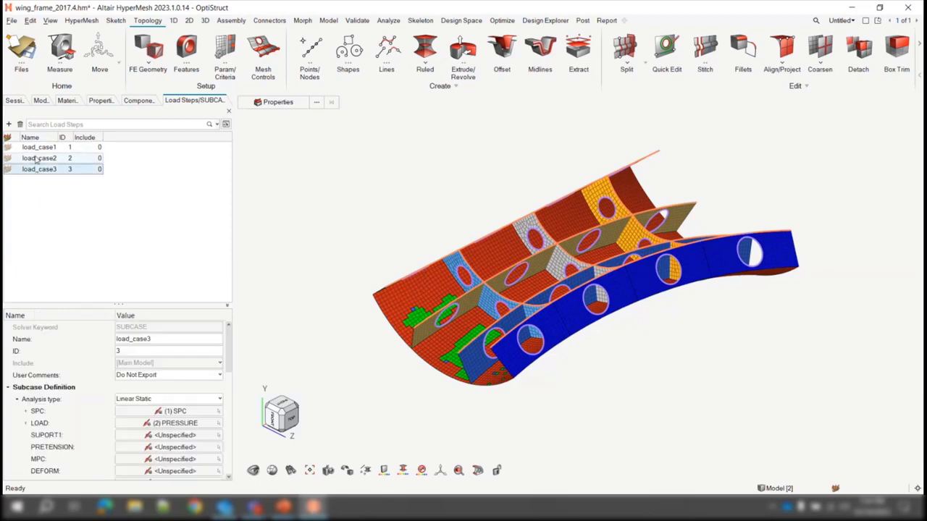
{"action": "left_click", "coordinate": [165, 201]}
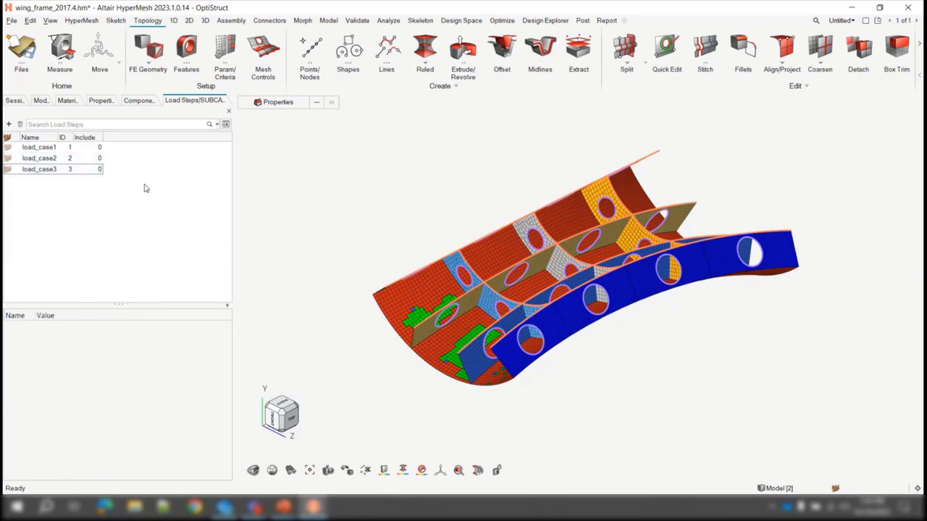
{"action": "left_click", "coordinate": [38, 149]}
{"action": "right_click", "coordinate": [37, 149]}
{"action": "left_click", "coordinate": [65, 191]}
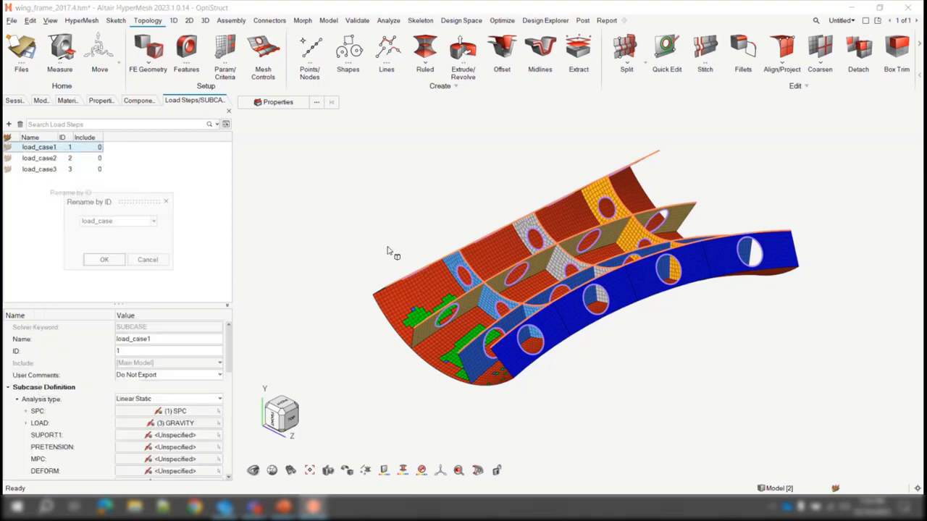
{"action": "left_click_drag", "start_coordinate": [141, 203], "coordinate": [417, 145]}
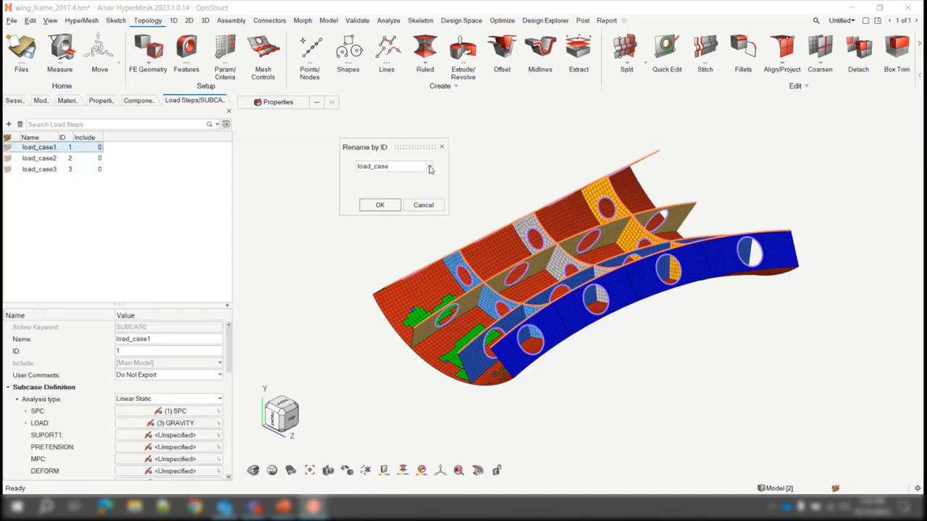
{"action": "left_click", "coordinate": [429, 167]}
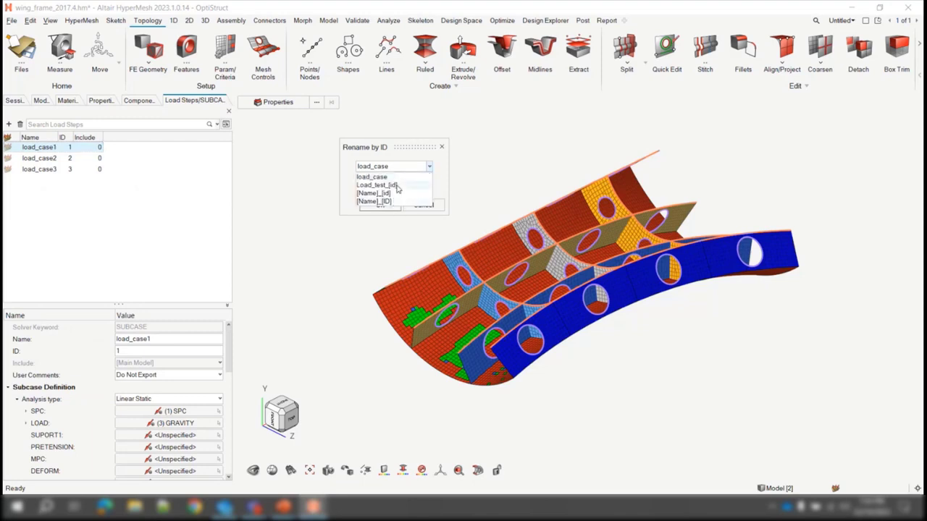
{"action": "left_click", "coordinate": [440, 186]}
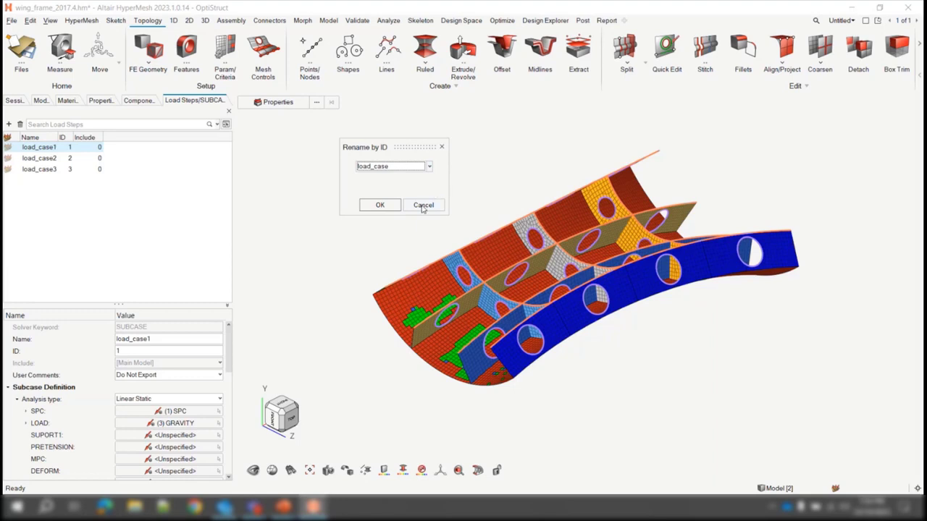
{"action": "left_click", "coordinate": [422, 205]}
Rename the ROD property by ID with the stored name load_case, and return to the load steps browser.
{"action": "left_click", "coordinate": [101, 101]}
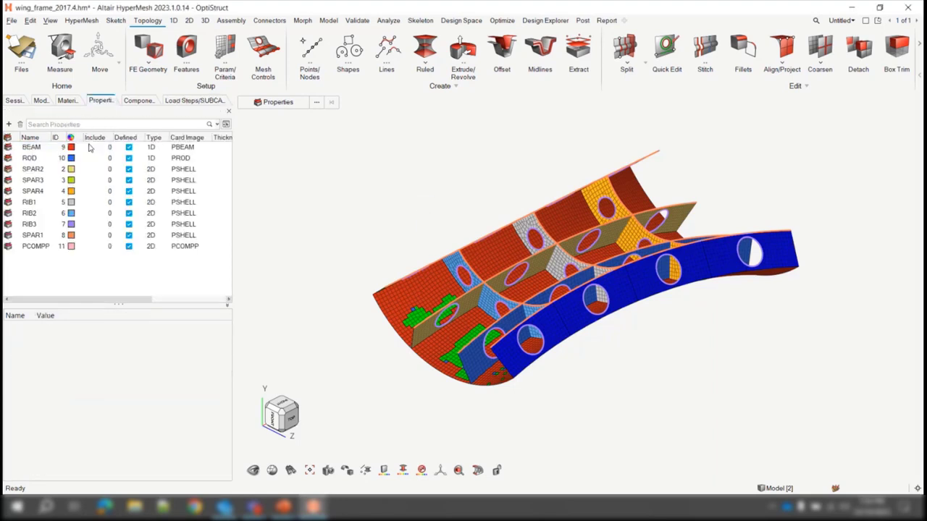
{"action": "left_click", "coordinate": [41, 158]}
{"action": "right_click", "coordinate": [38, 158]}
{"action": "left_click", "coordinate": [58, 197]}
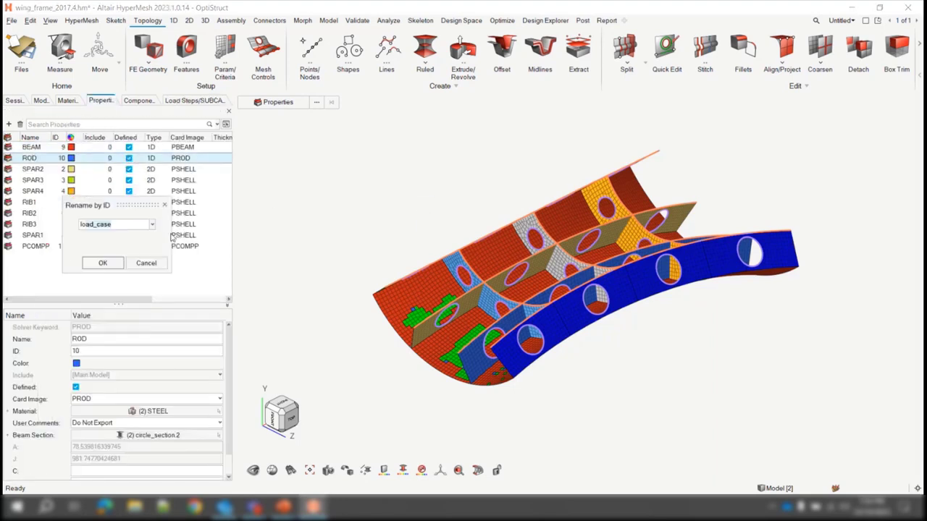
{"action": "left_click", "coordinate": [151, 225]}
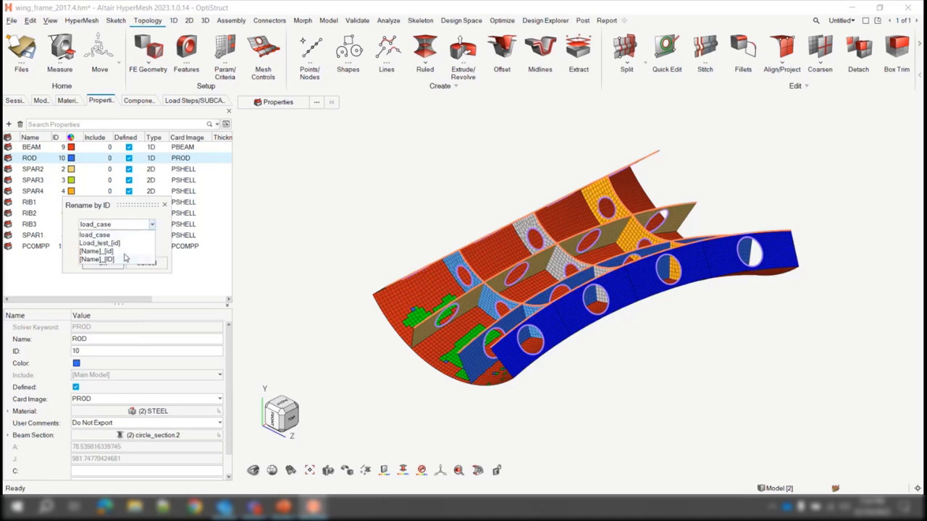
{"action": "left_click", "coordinate": [109, 234]}
{"action": "left_click", "coordinate": [103, 262]}
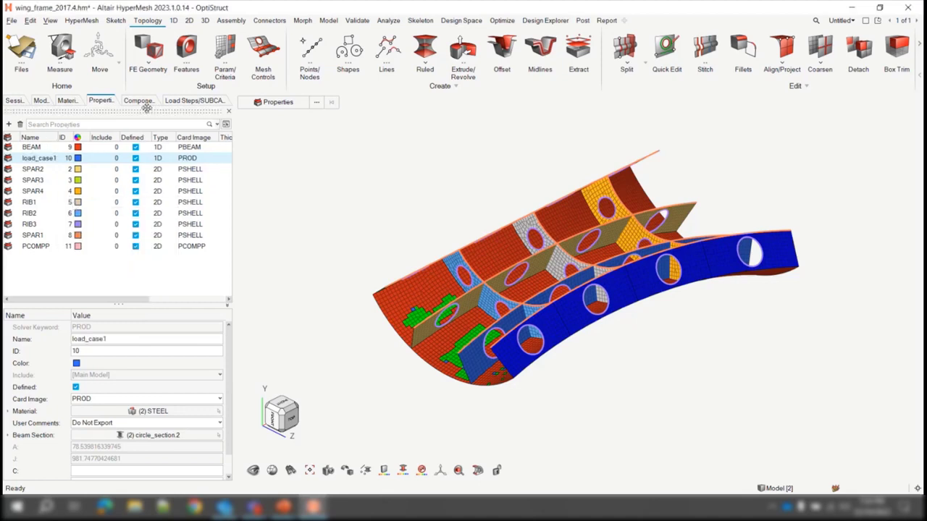
{"action": "left_click", "coordinate": [186, 101]}
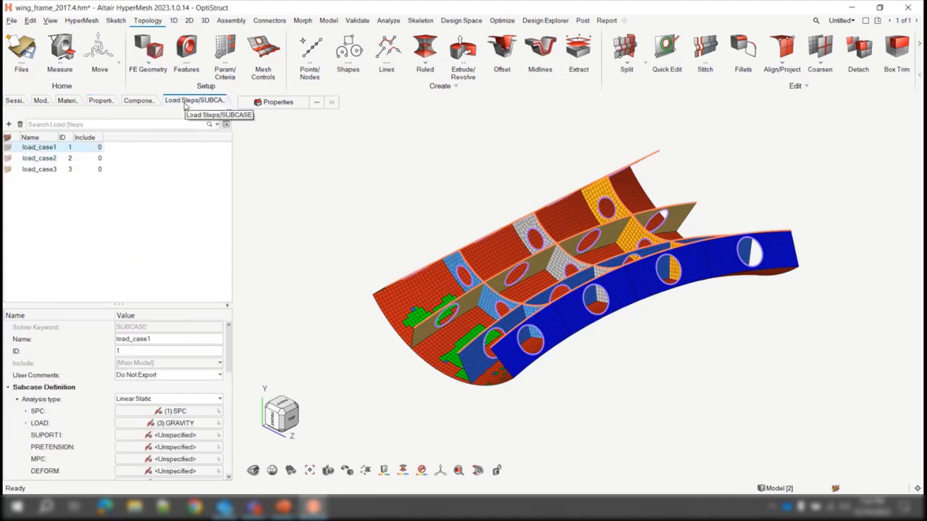